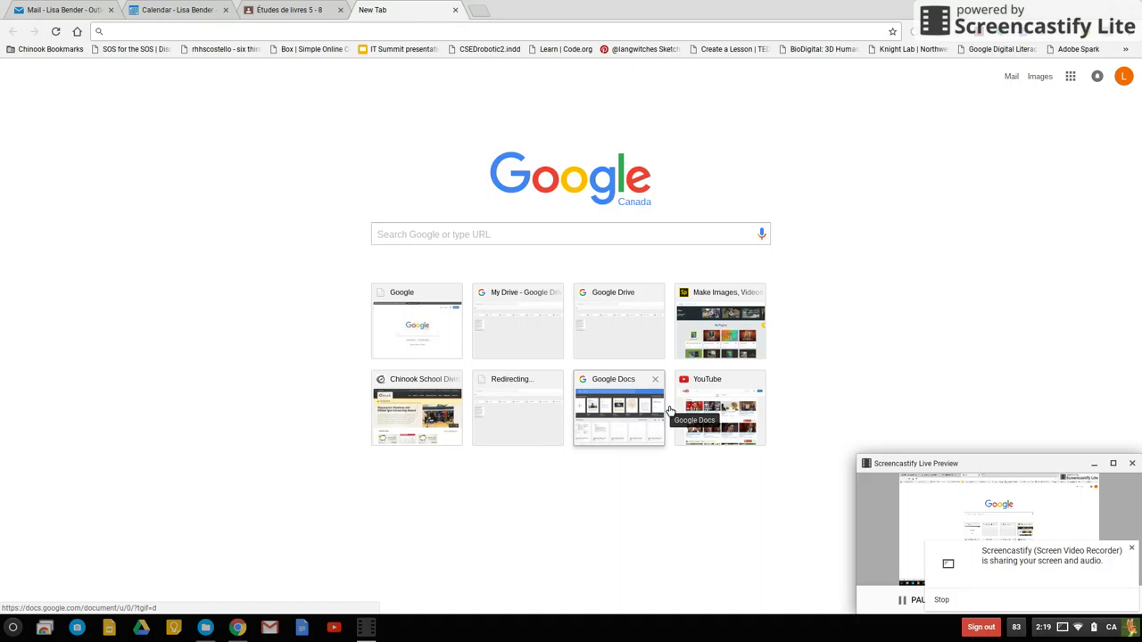
- Bring up the Chrome OS app launcher over the New Tab page
key(super)
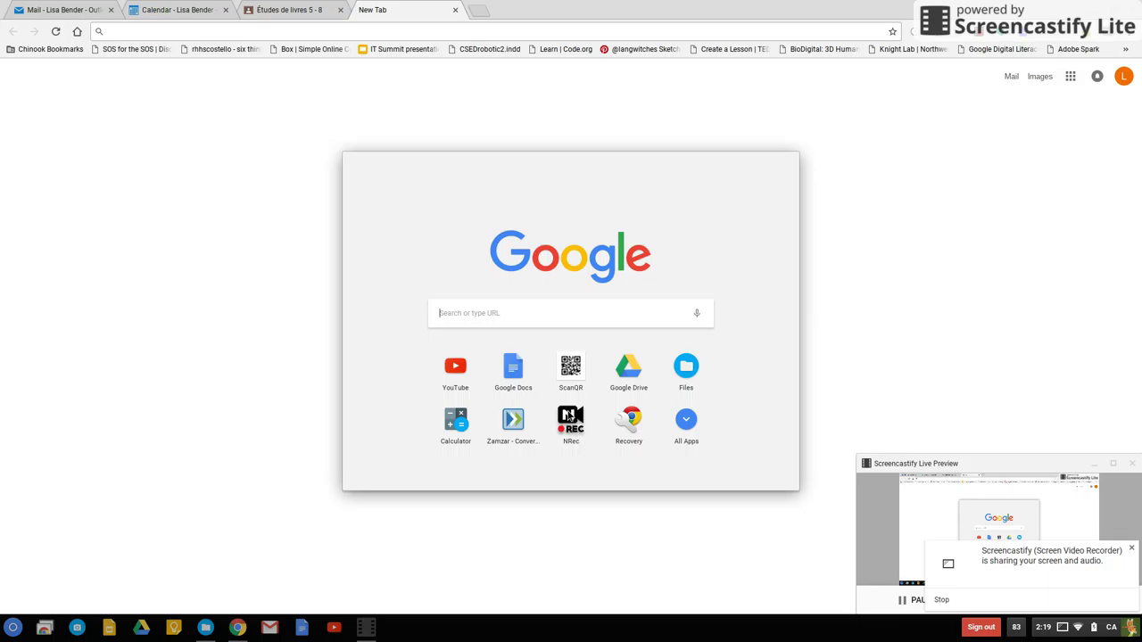
- Launch Native Video Recorder (NRec) from the launcher's full app grid
click(686, 423)
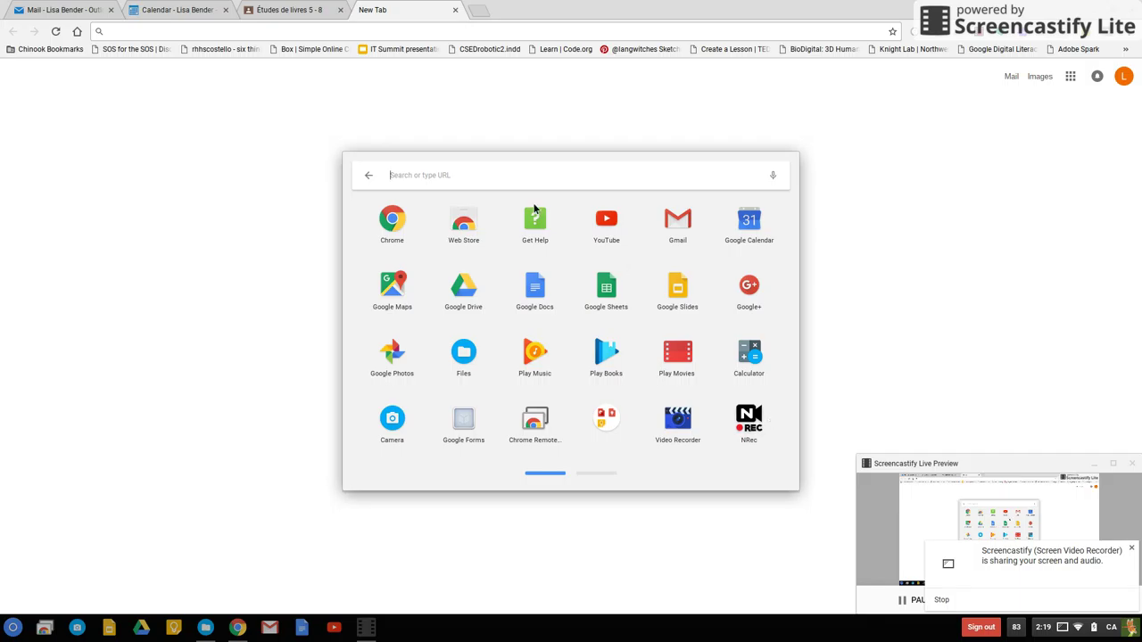
click(591, 474)
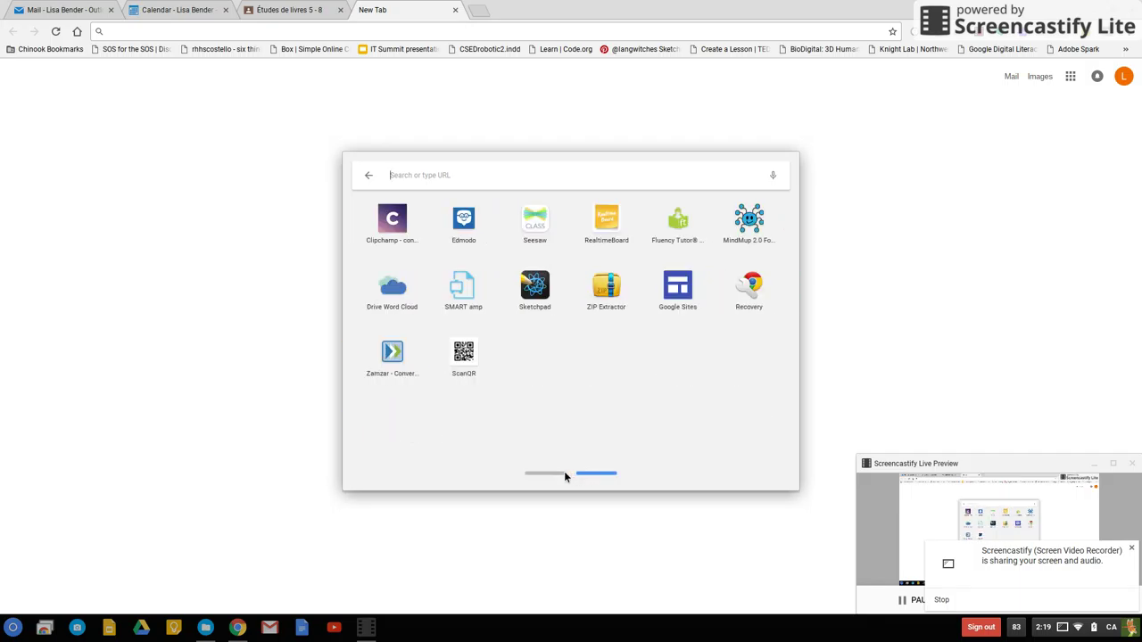
click(545, 474)
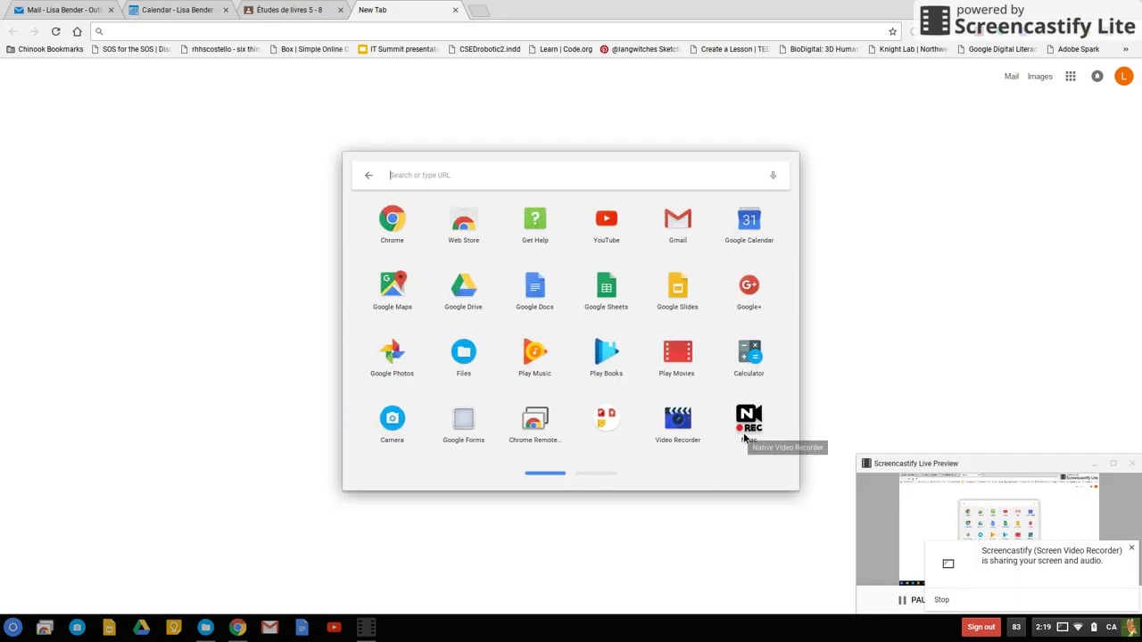
click(747, 419)
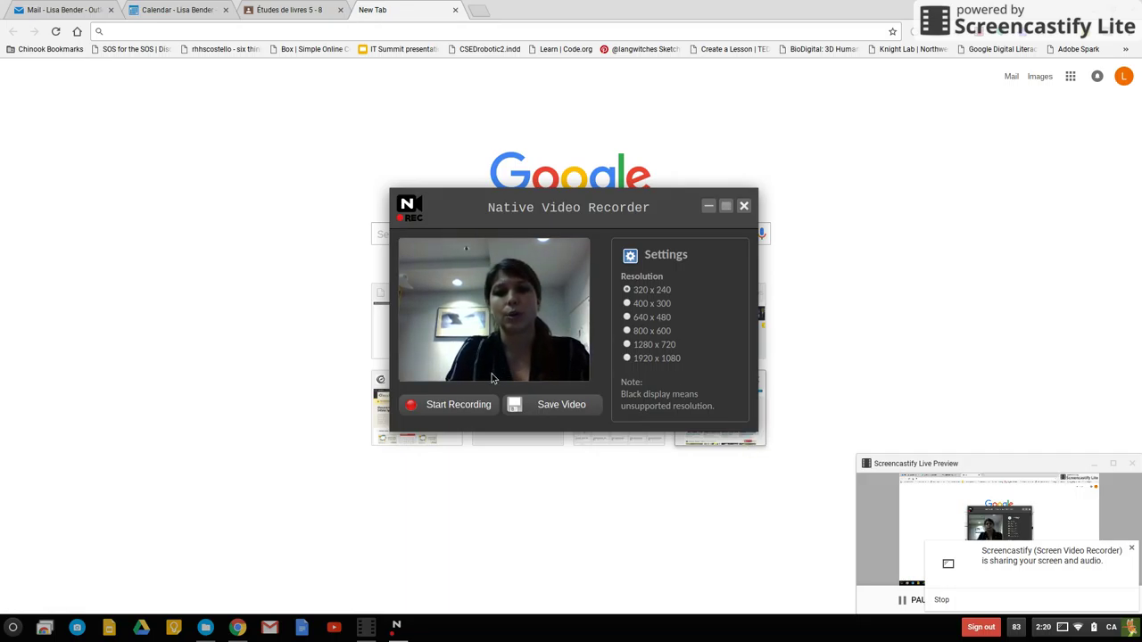
- Record a webcam clip and save it as nrec-20170120-140155.webm in Downloads
click(464, 405)
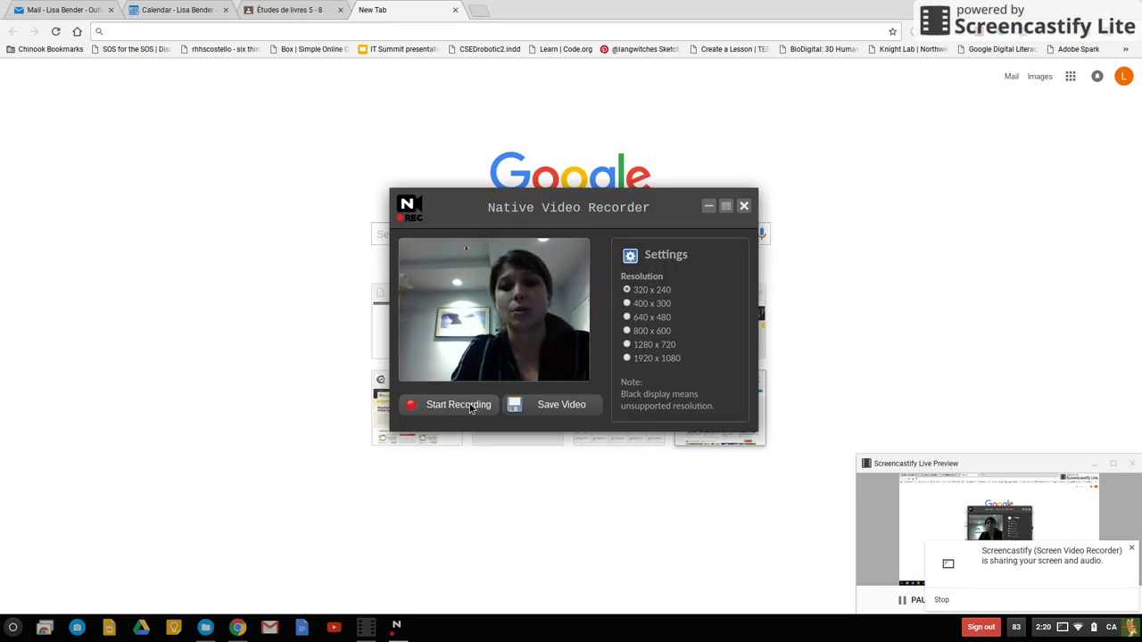
click(540, 417)
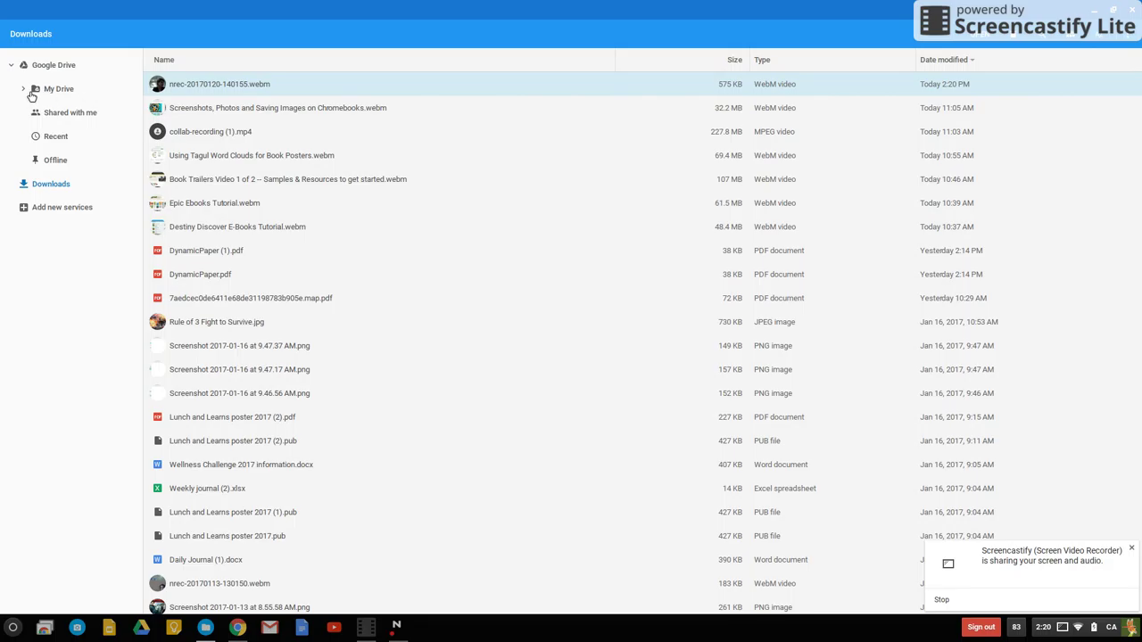
- Move nrec-20170120-140155.webm into My Drive › 2016 17 › Chromebooks › Library, then close Files
click(31, 93)
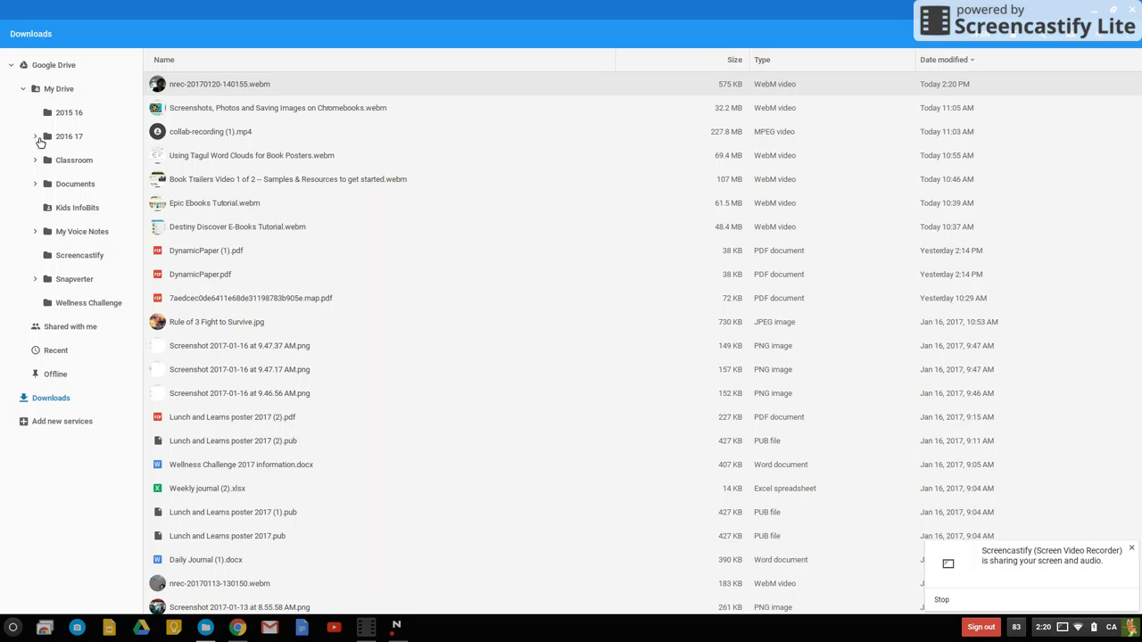
click(37, 137)
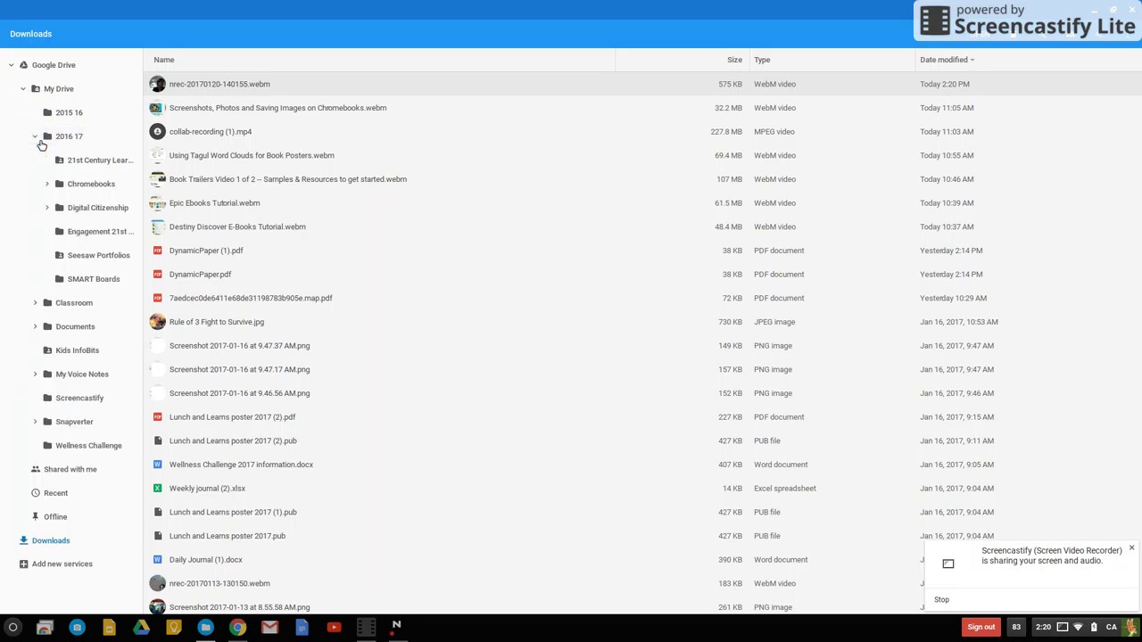
click(47, 185)
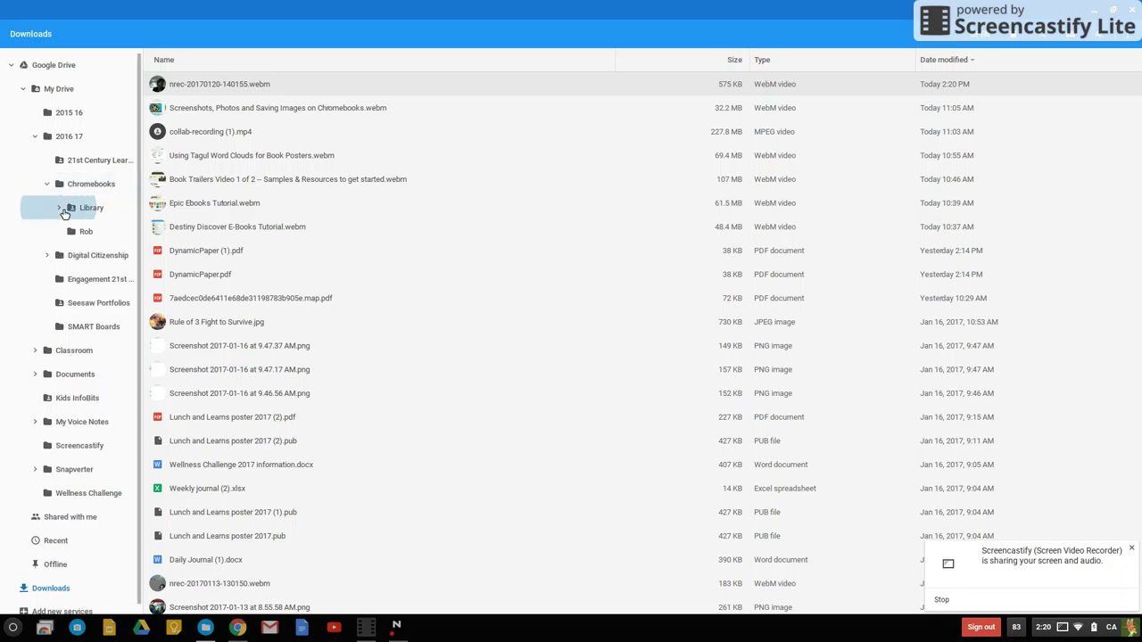
click(59, 209)
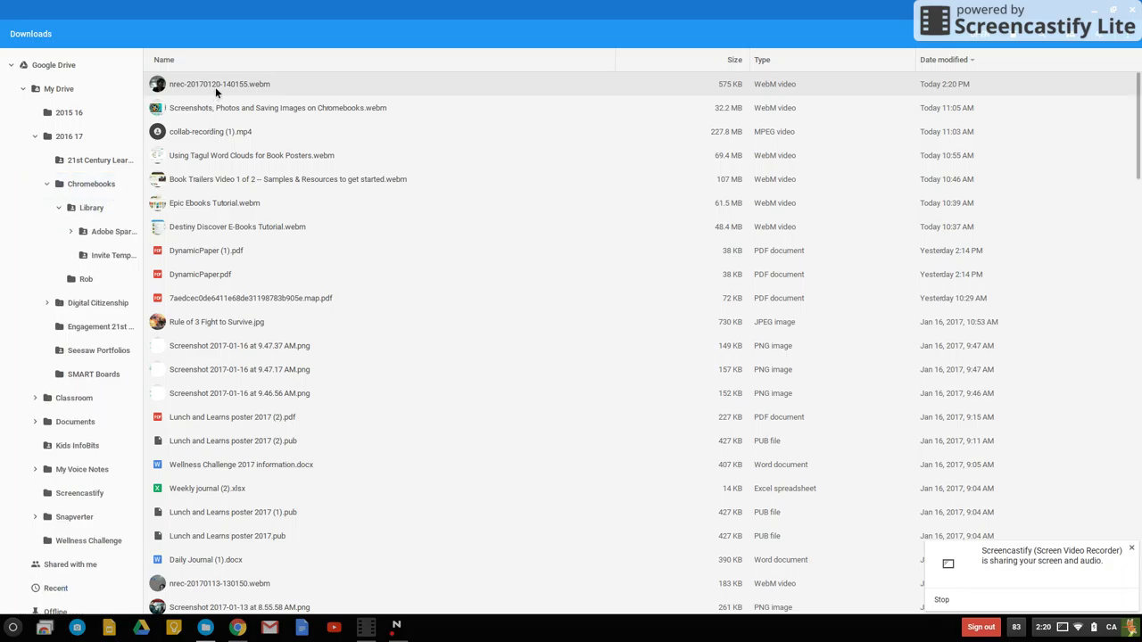
drag(215, 87, 85, 210)
click(1132, 9)
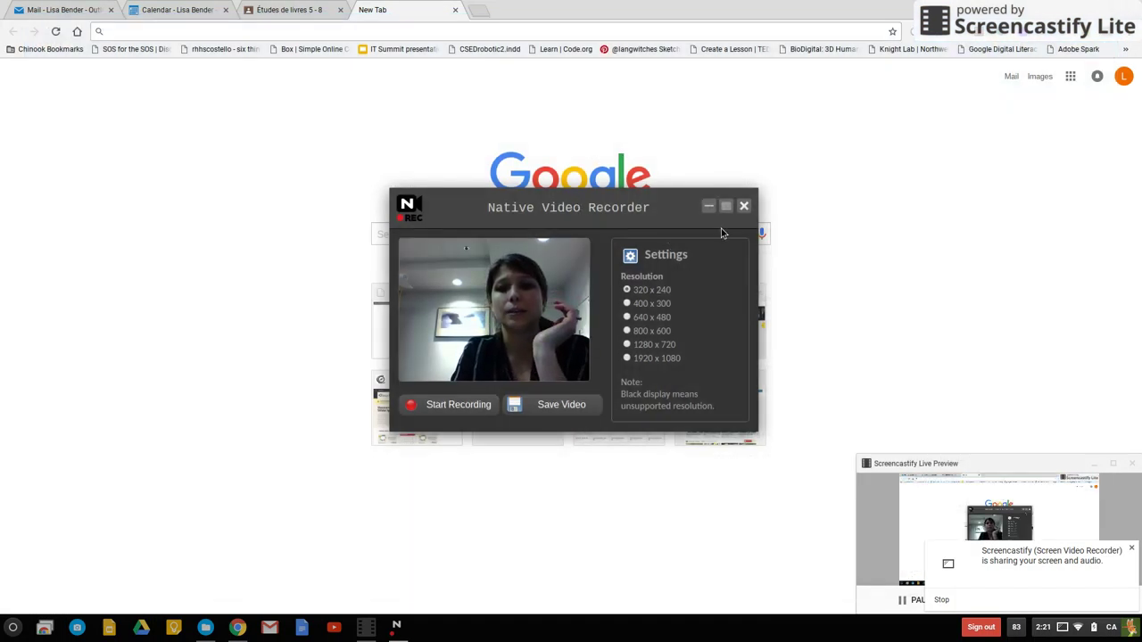
- Close the recorder and start a YouTube upload, bringing up the file picker
click(743, 207)
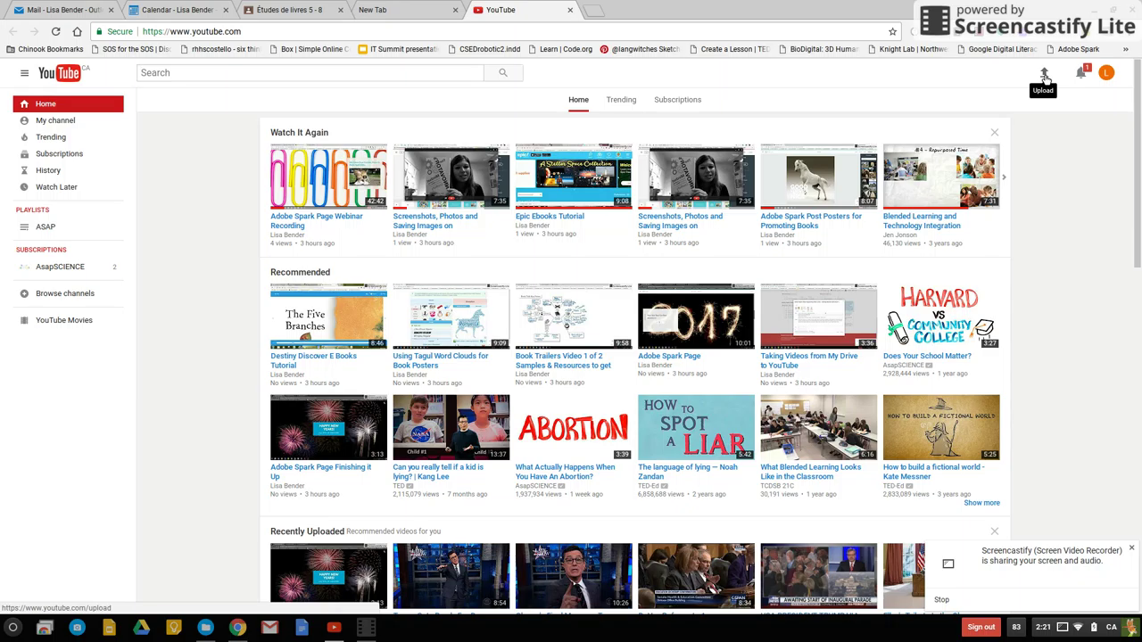
click(1044, 77)
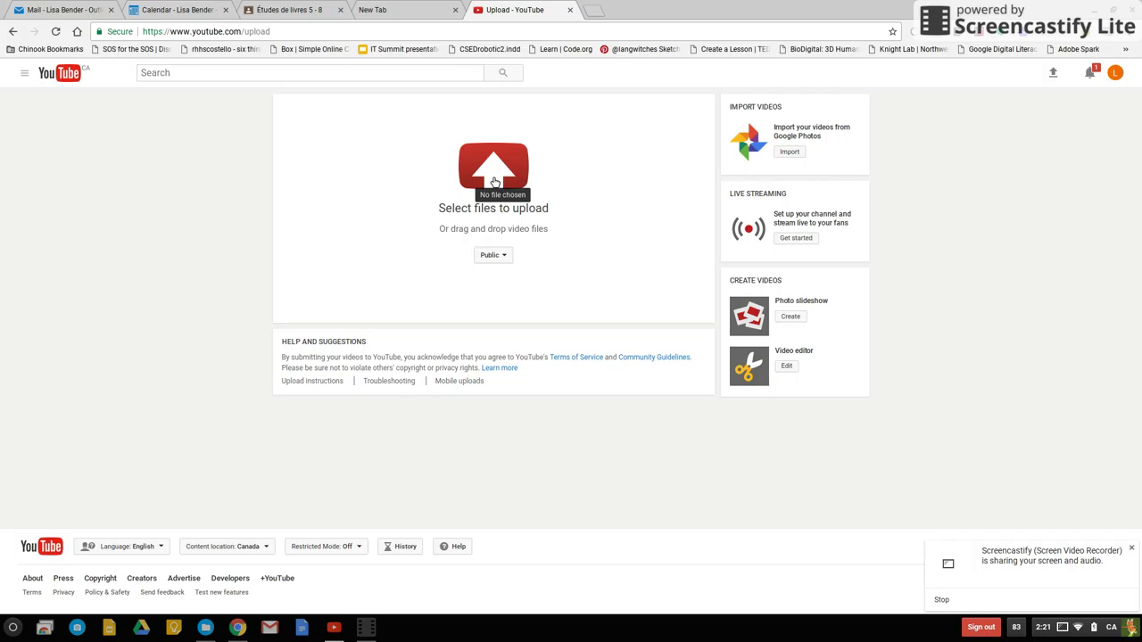
click(496, 182)
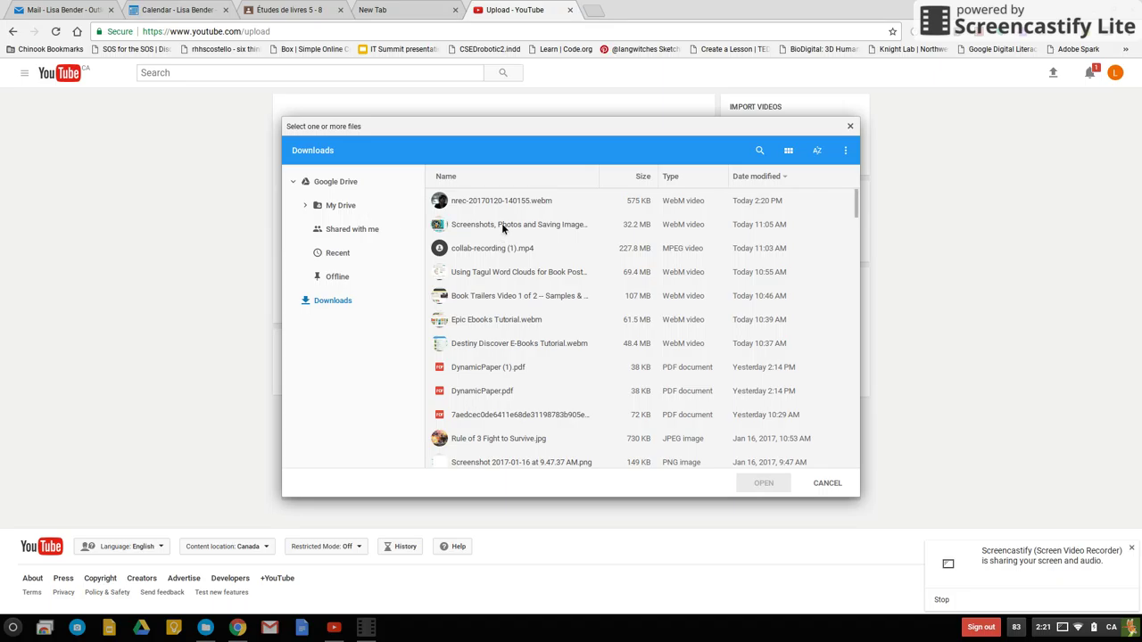
- Upload nrec-20170120-140155.webm from My Drive › 2016 17 › Chromebooks › Library to YouTube
click(306, 206)
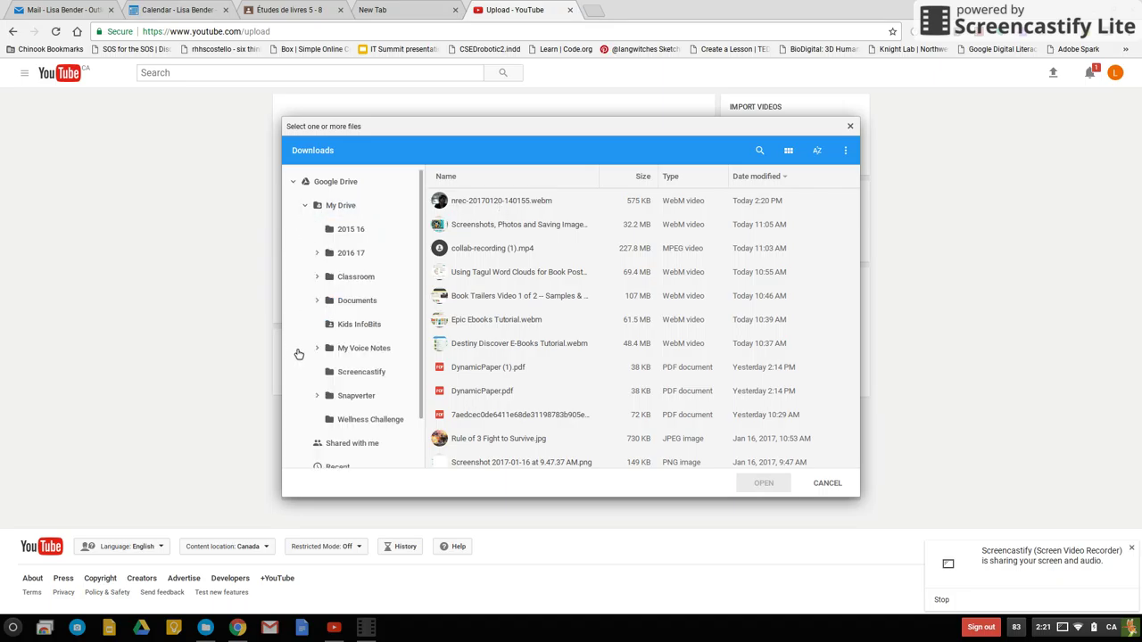
click(320, 254)
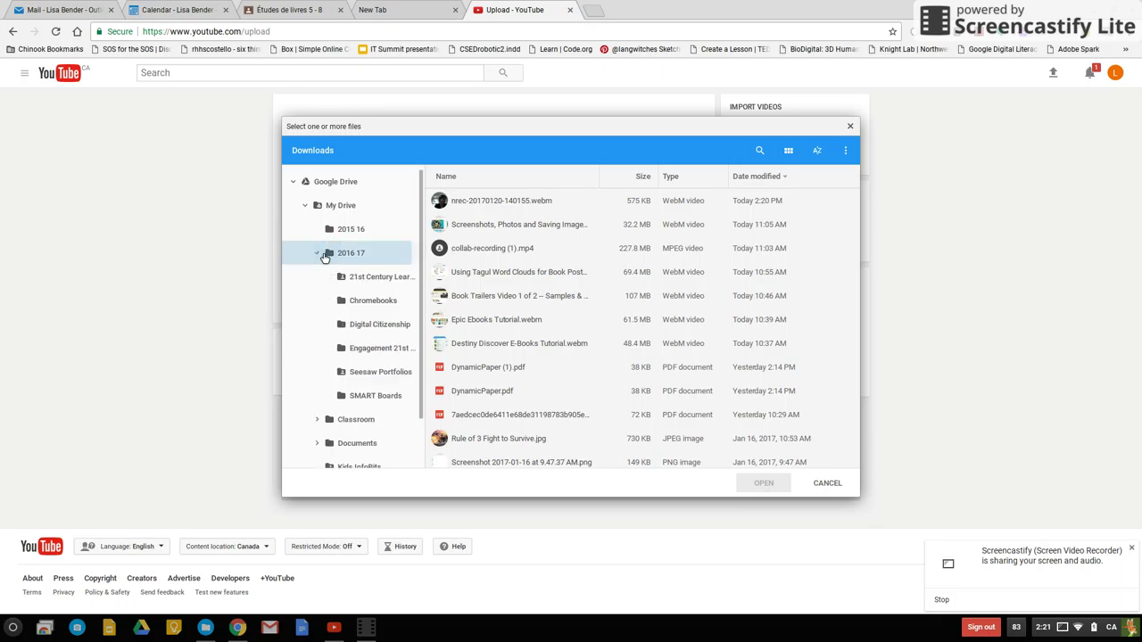
click(332, 302)
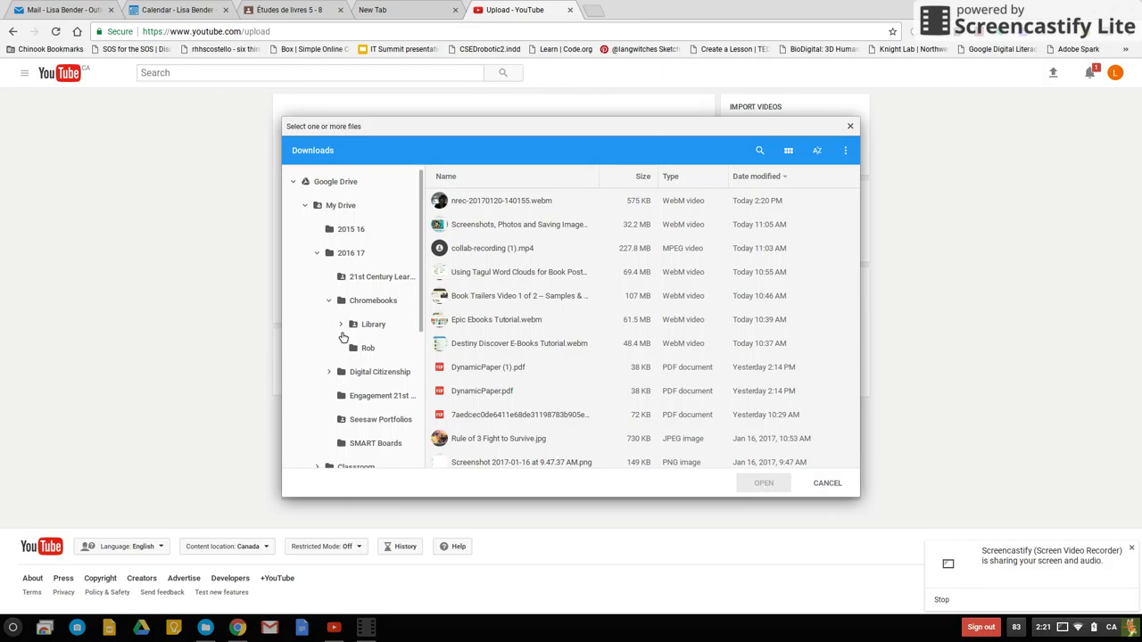
click(344, 327)
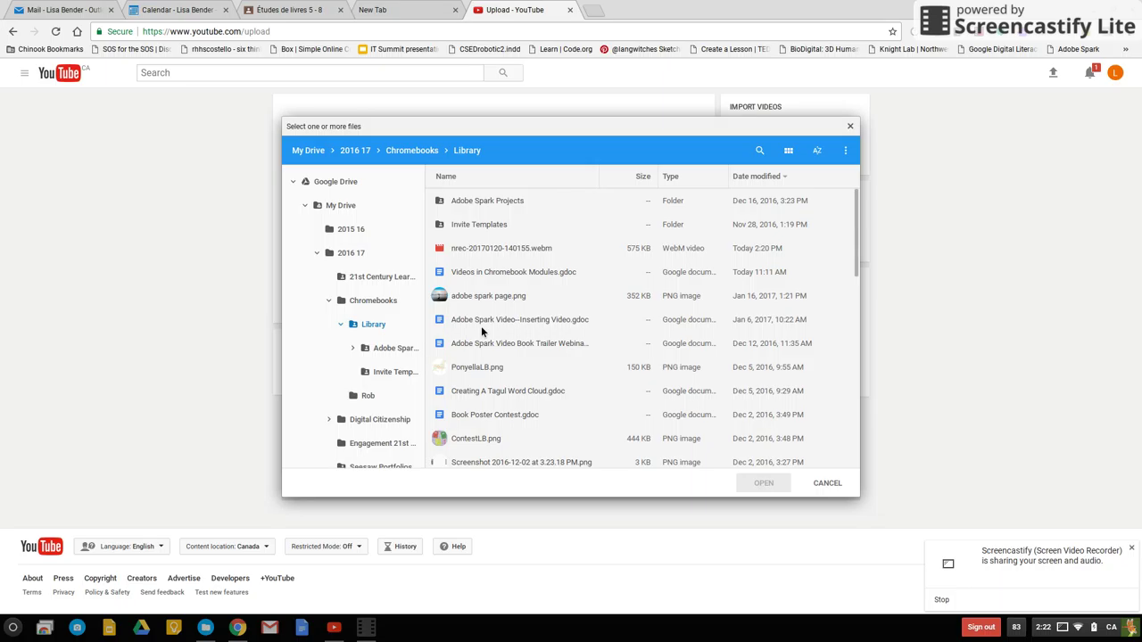
click(500, 255)
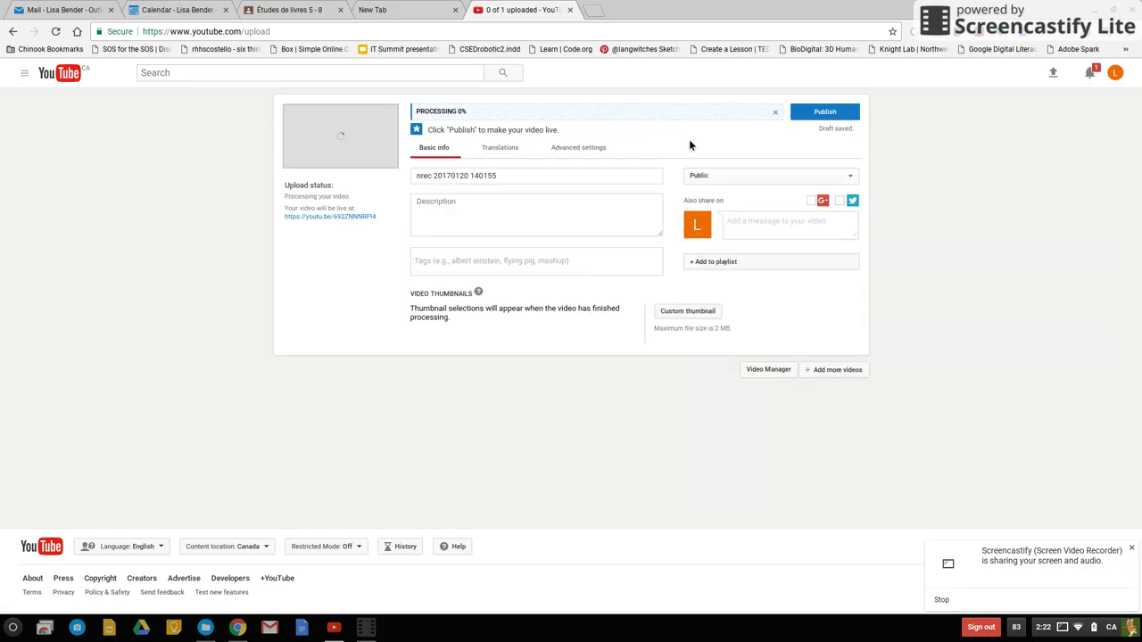
- Publish the YouTube video, select its share link, and switch to the New Tab page
click(823, 112)
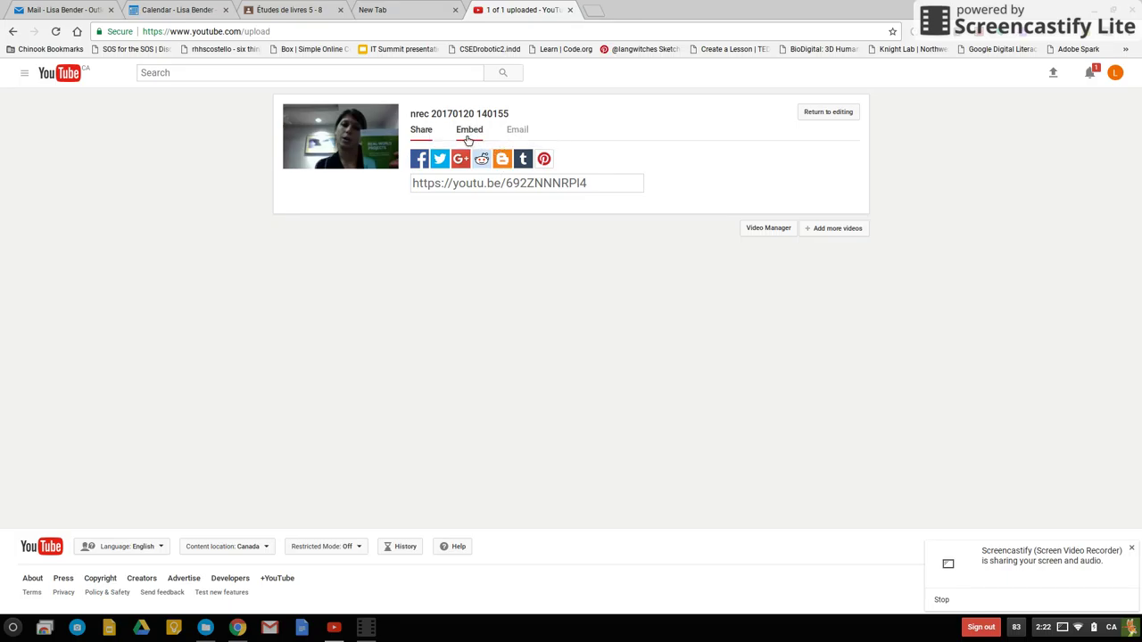
click(431, 191)
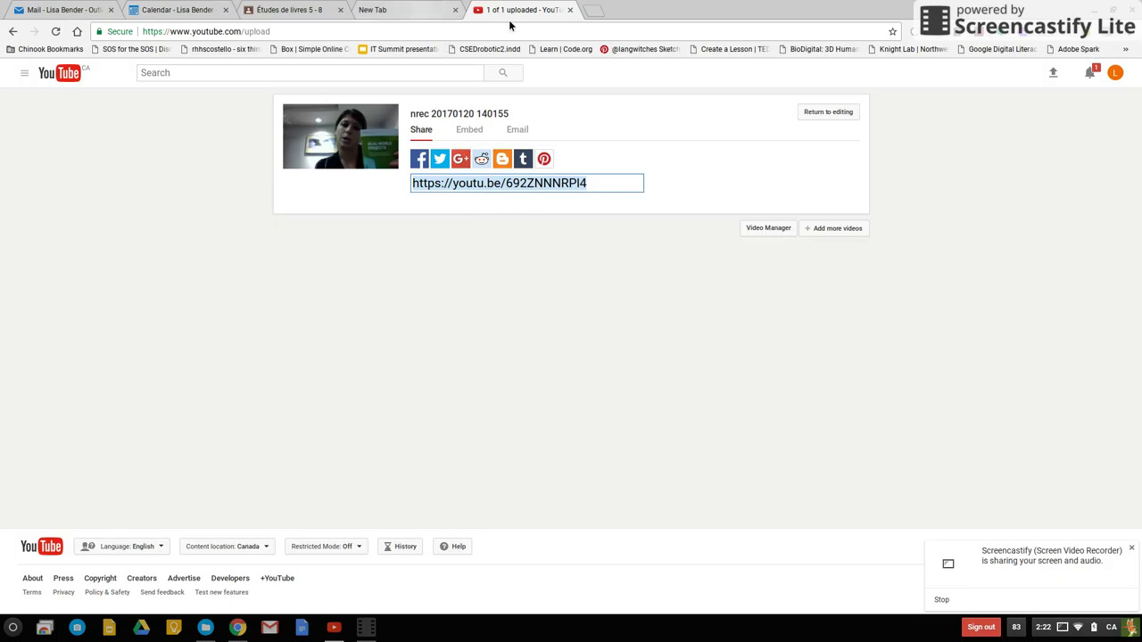
click(432, 10)
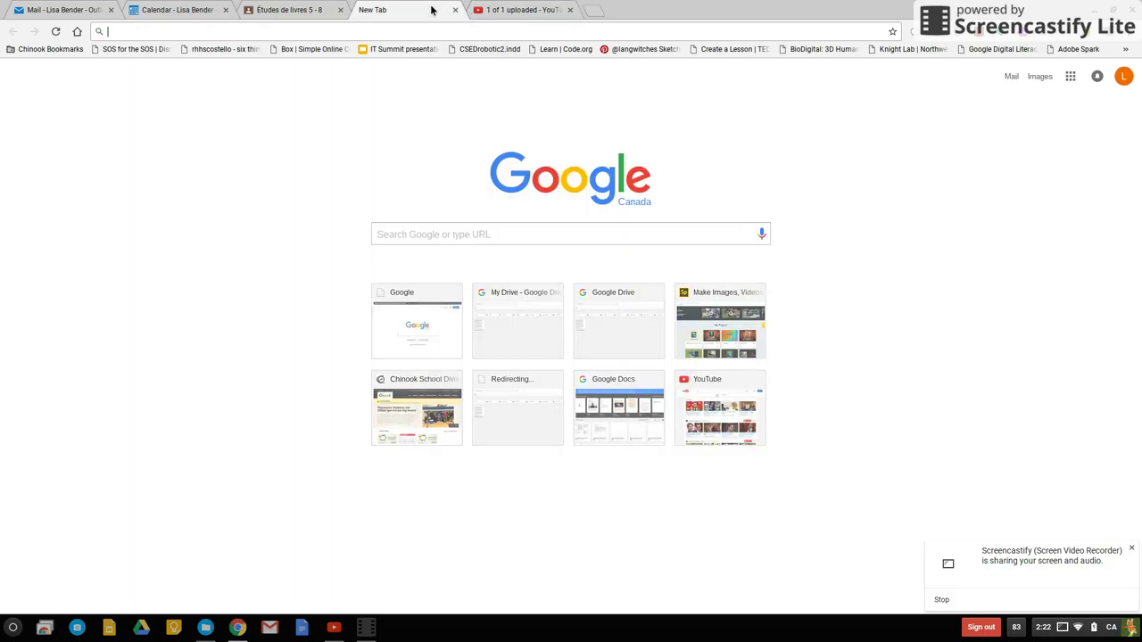
- Open Adobe Spark from the Chinook Bookmarks folder and log out of it
click(52, 49)
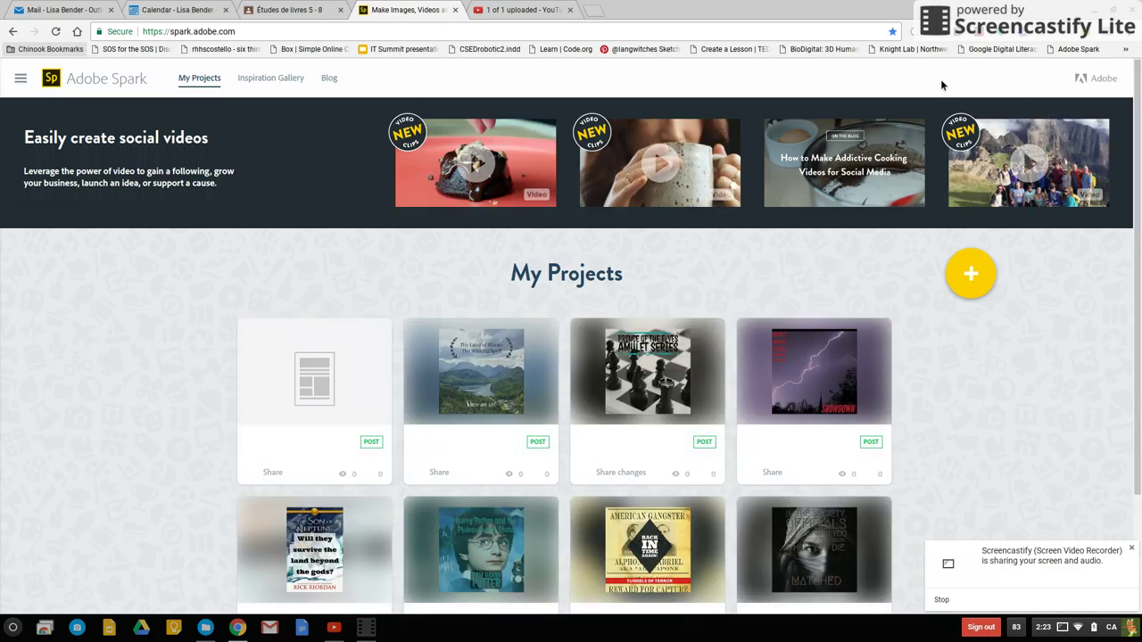
click(25, 78)
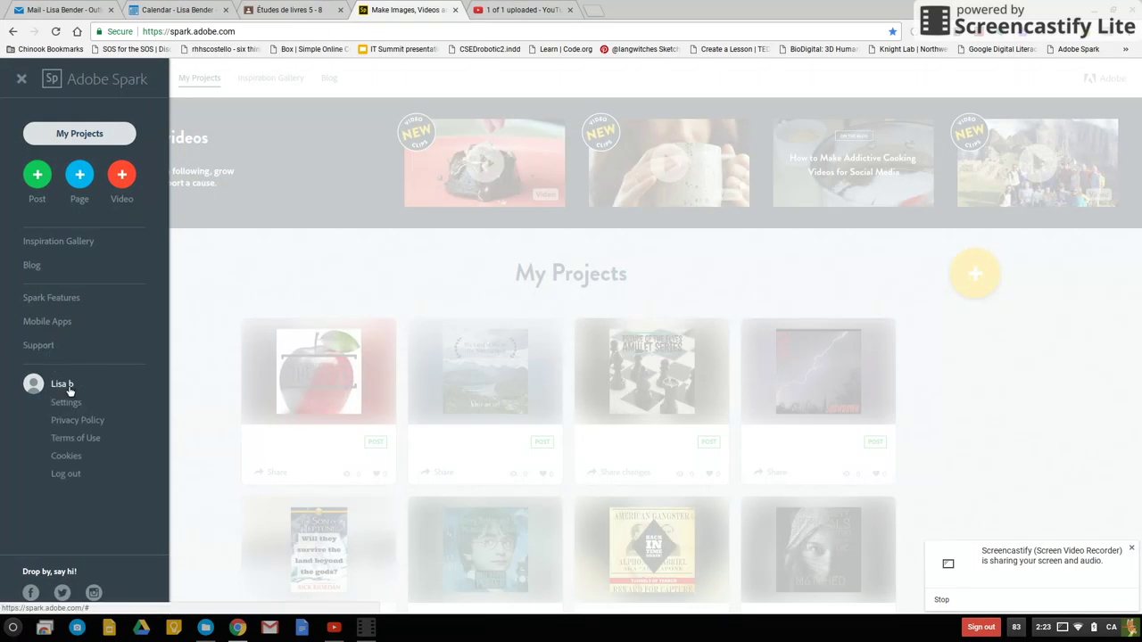
click(71, 474)
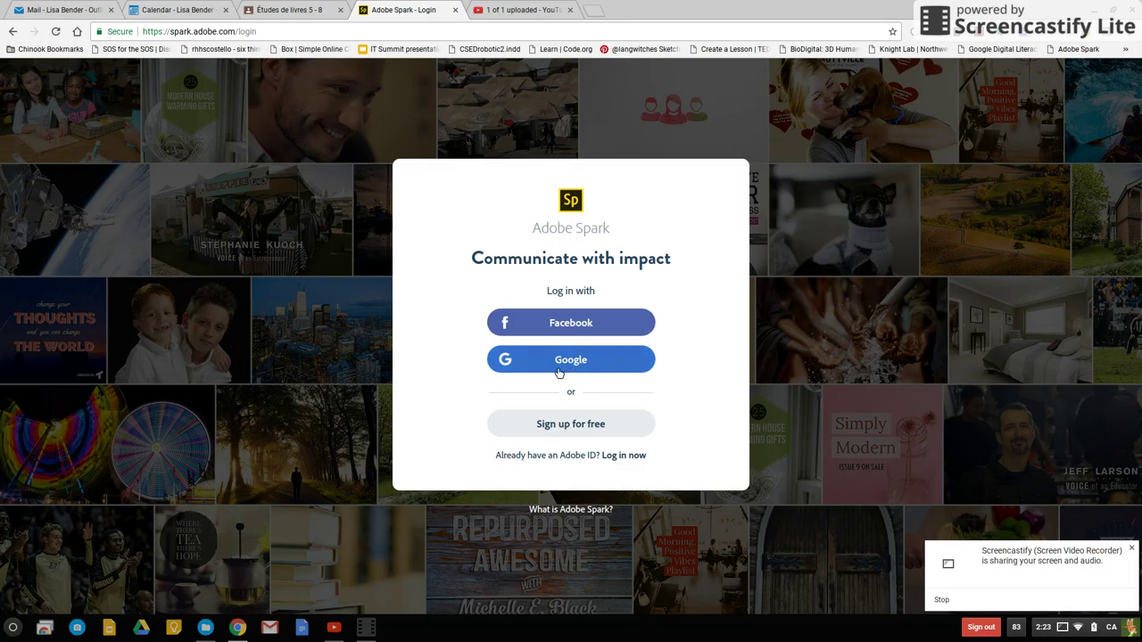
- Log back into Adobe Spark using a Google account
click(558, 371)
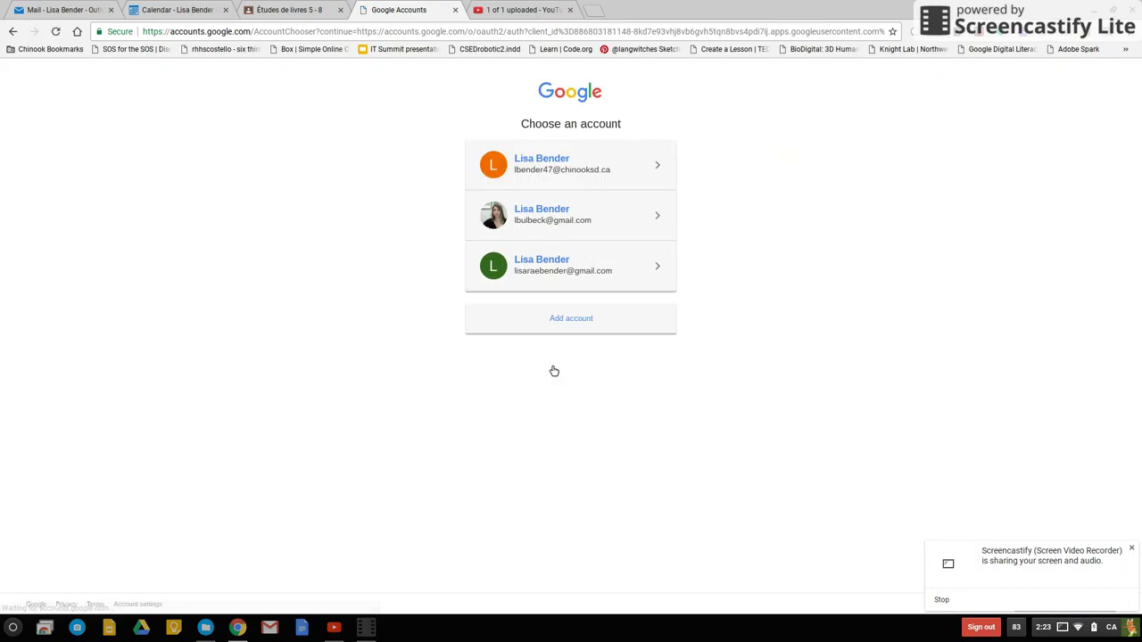
click(553, 185)
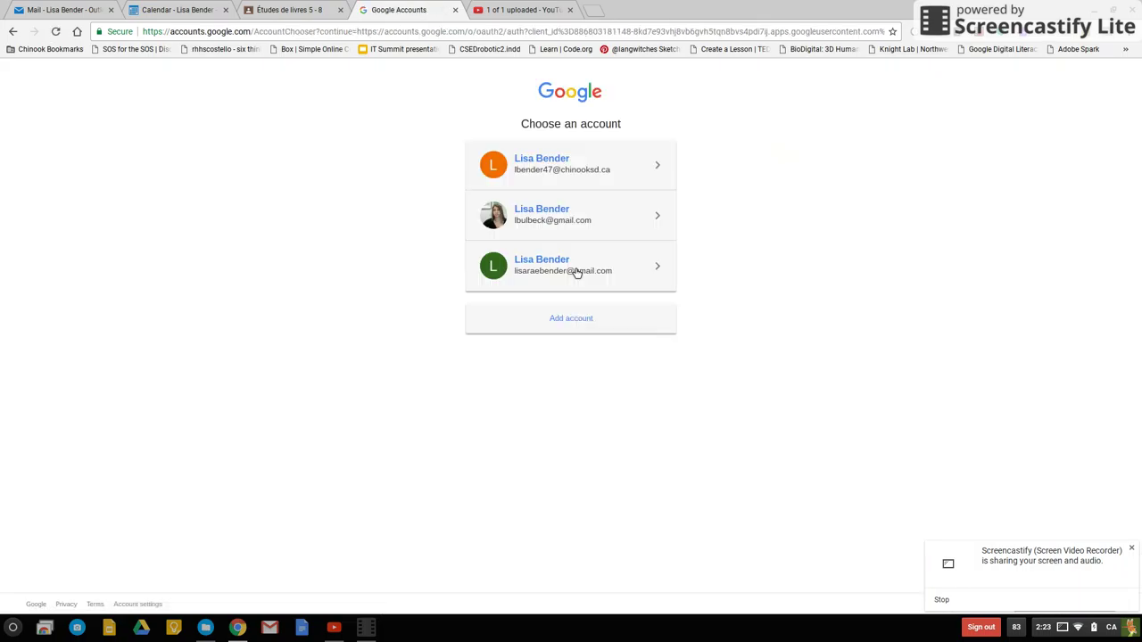
click(581, 181)
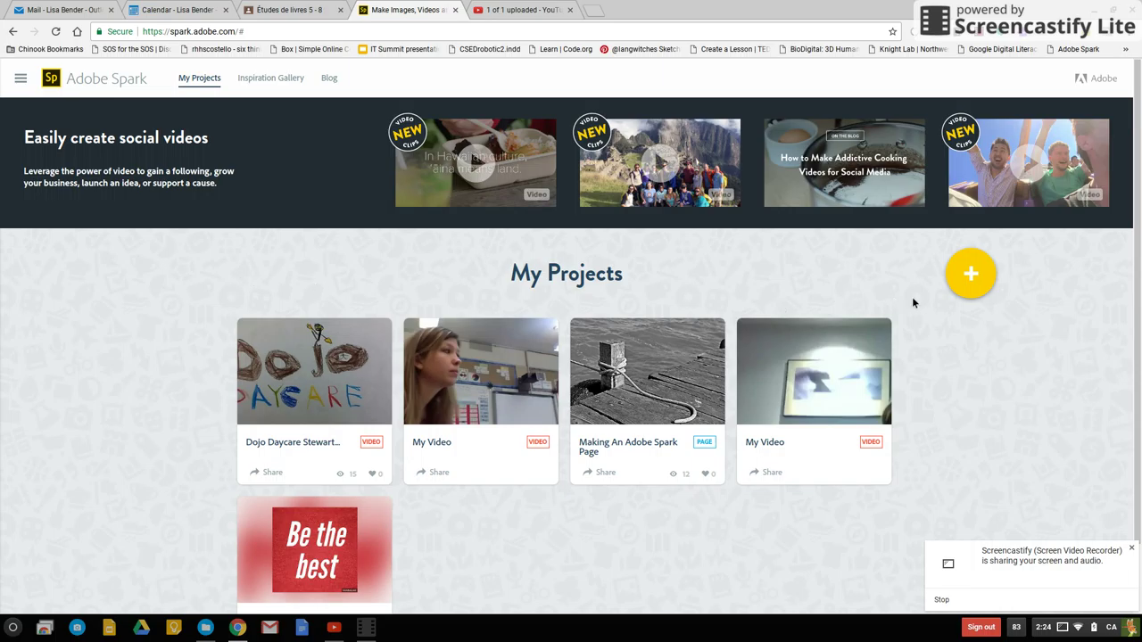
- Create a new Adobe Spark Page project from the creation choices
click(977, 291)
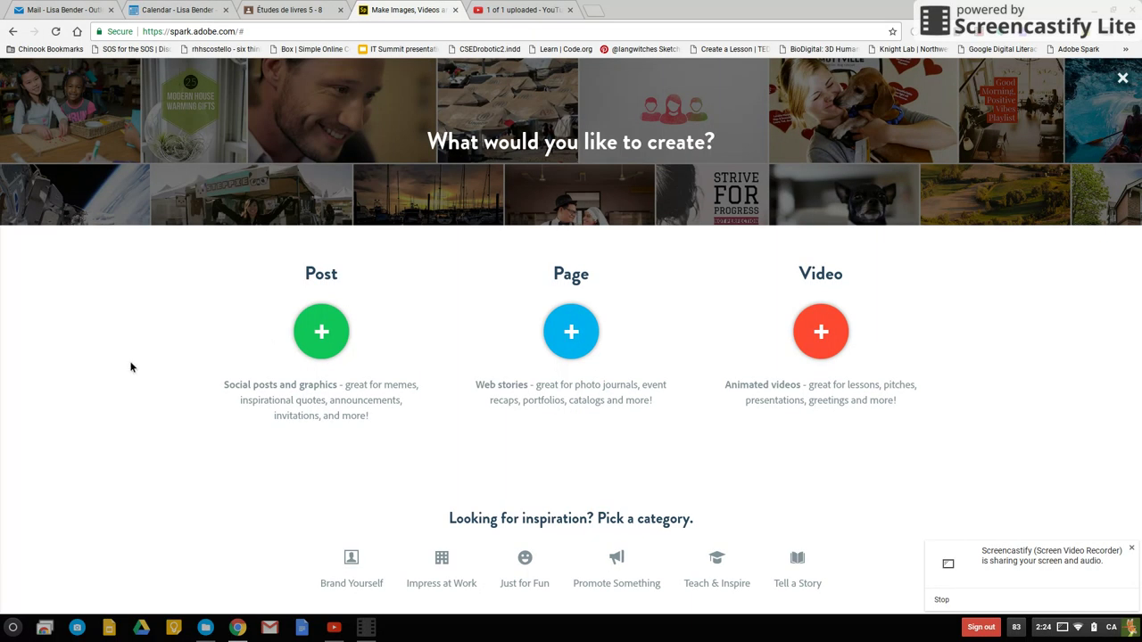
click(1123, 78)
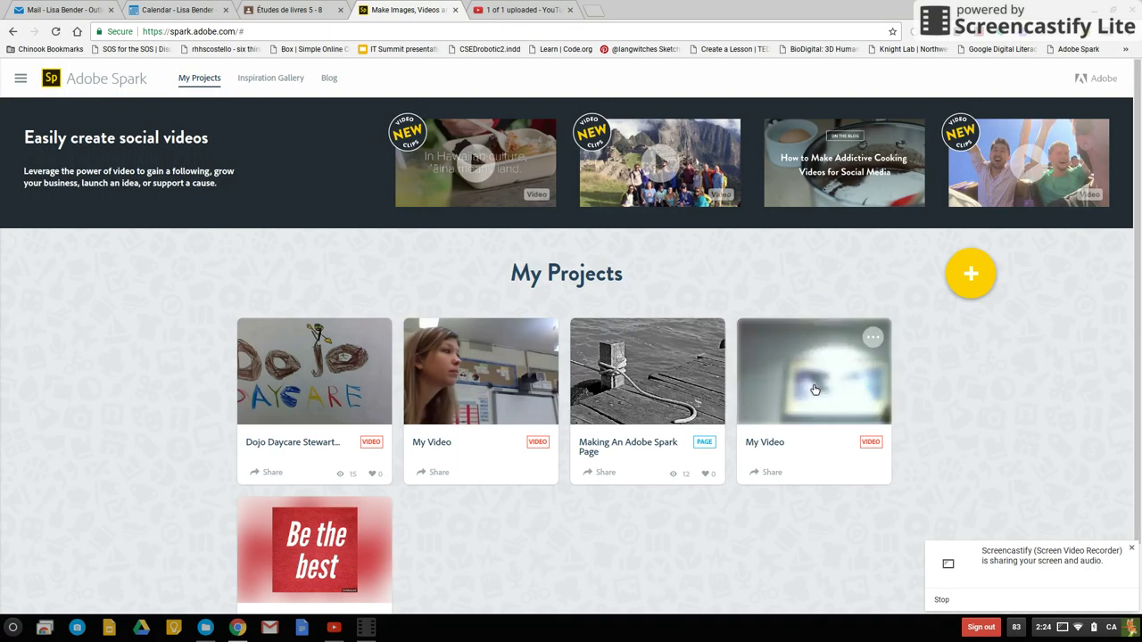
click(979, 279)
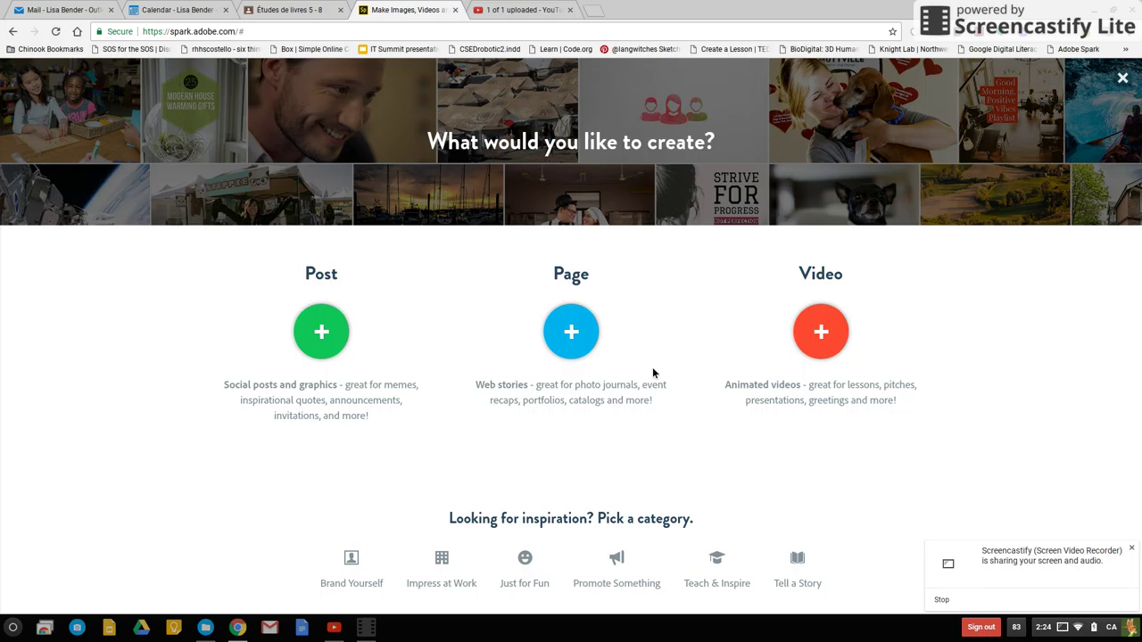
click(589, 337)
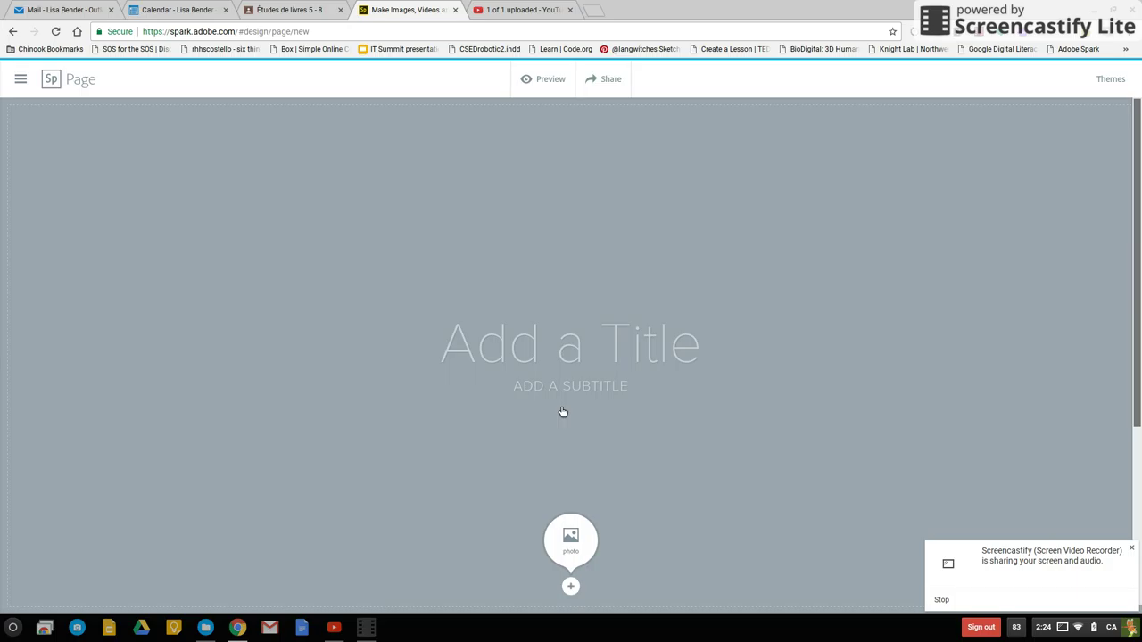
- Title the page 'My Page' and add the author's byline as the subtitle
click(570, 354)
text(My )
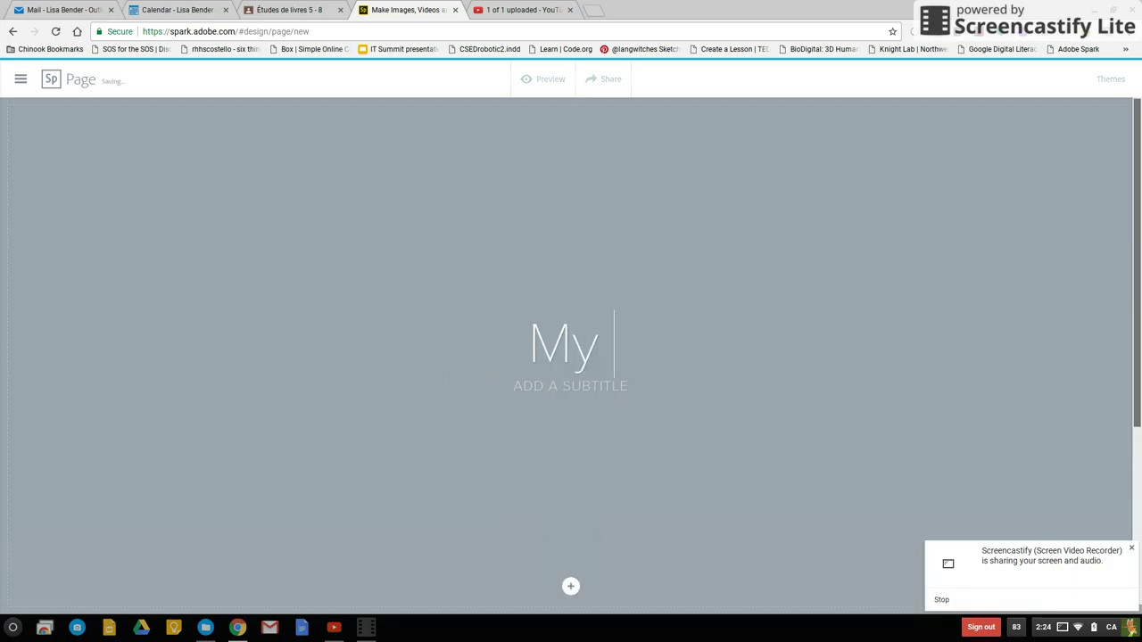
text(Page)
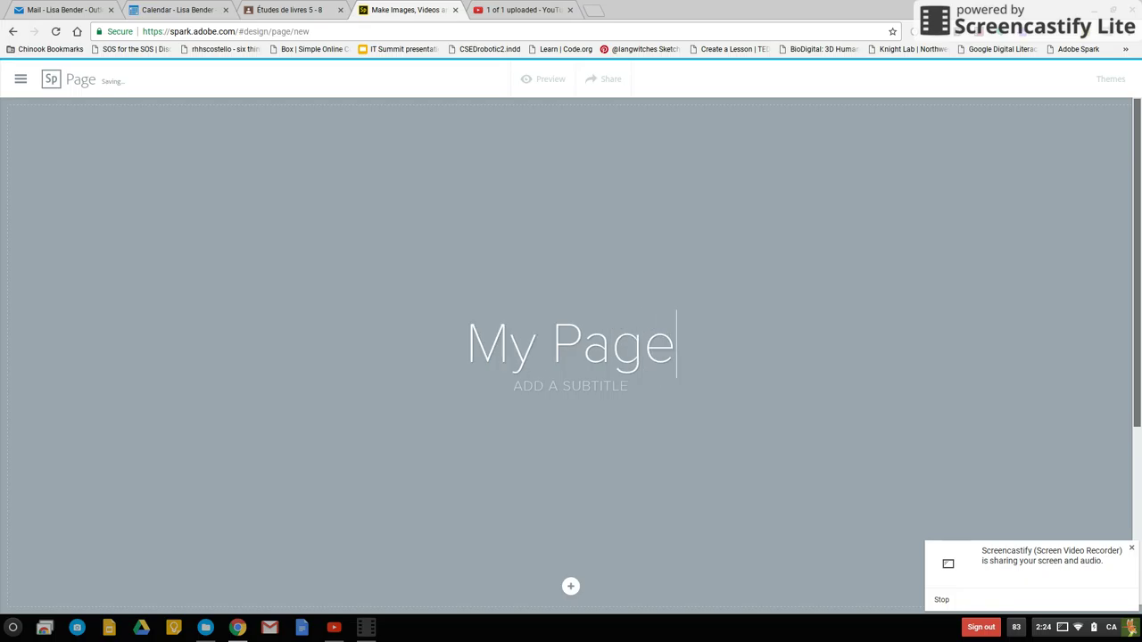
click(554, 390)
text(BY )
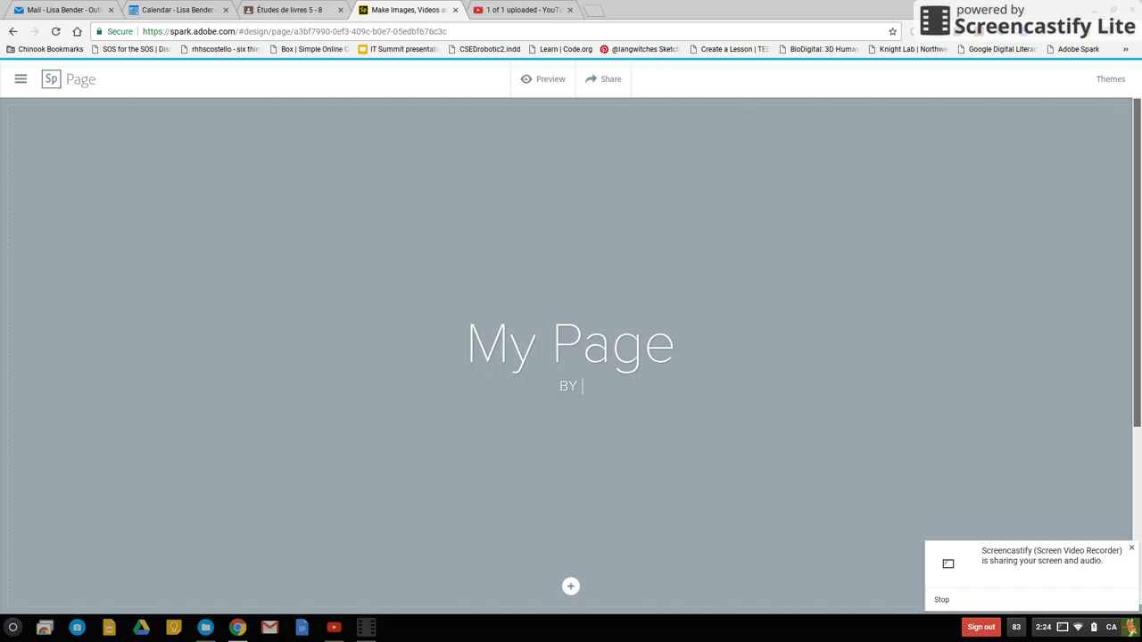
text(LISA B)
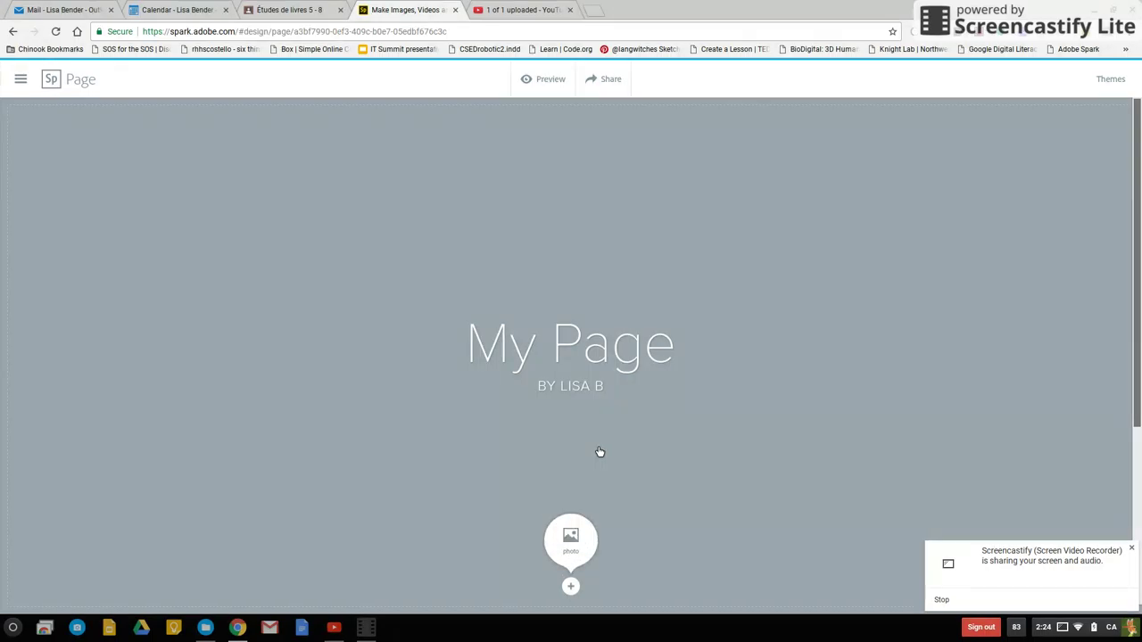
- Set a teal brick-wall photo from a 'school' photo search as the header background
click(576, 561)
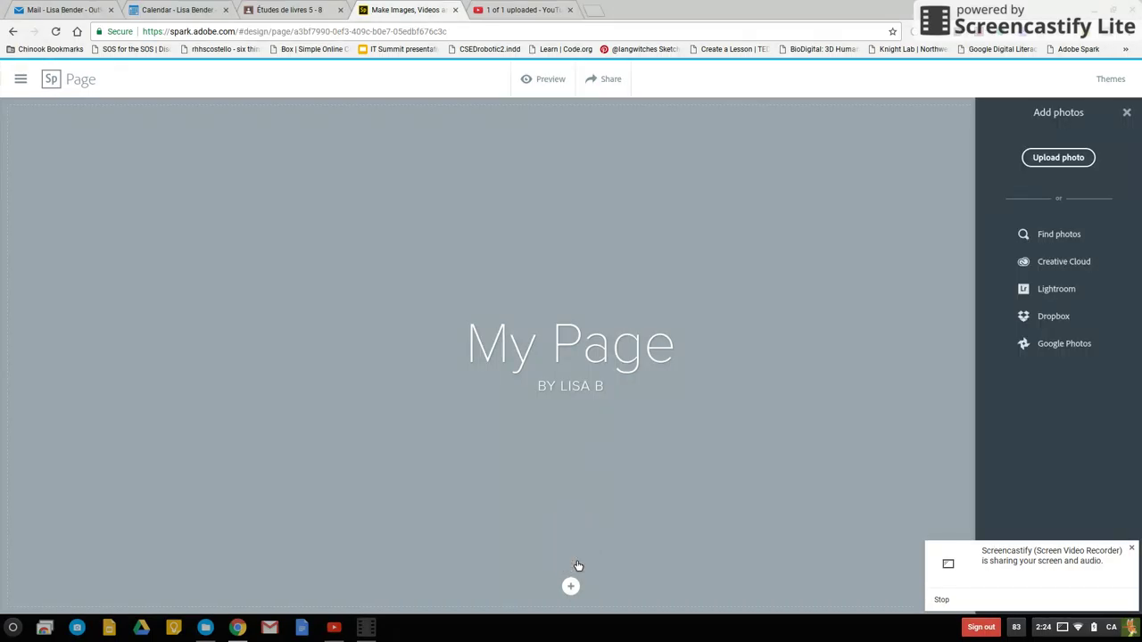
click(1055, 232)
text(scho)
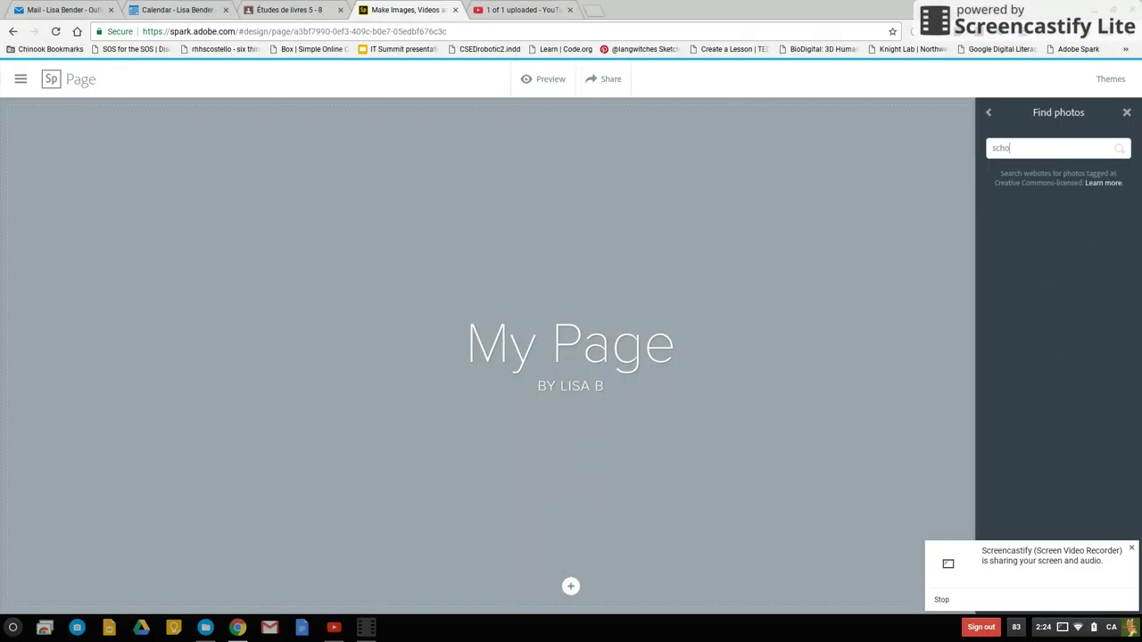
text(ol)
key(Return)
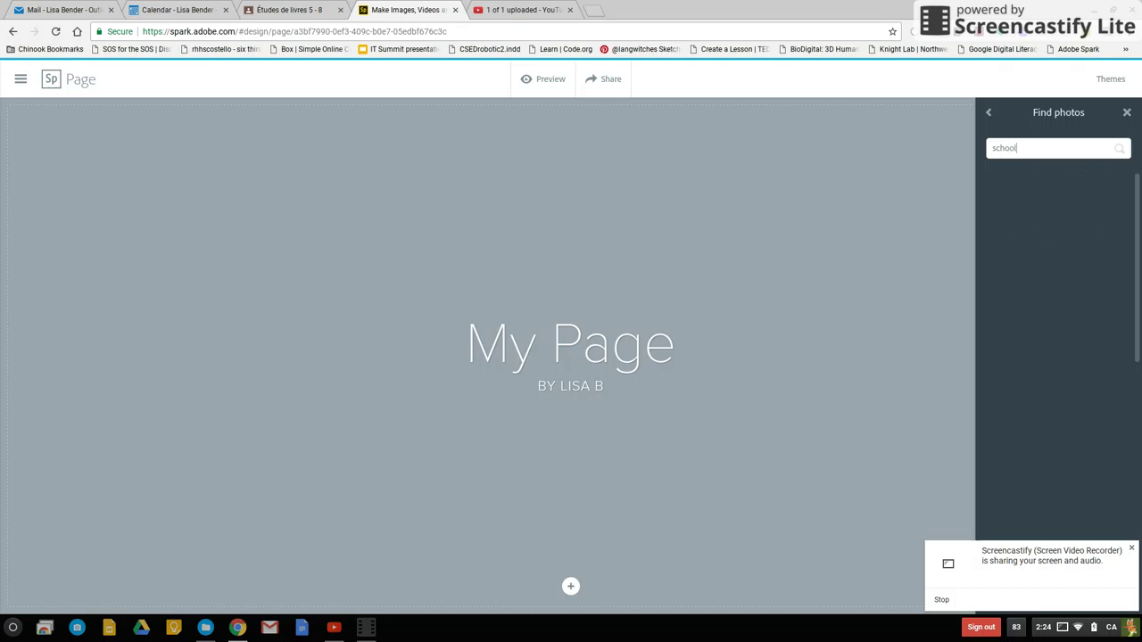
click(1029, 218)
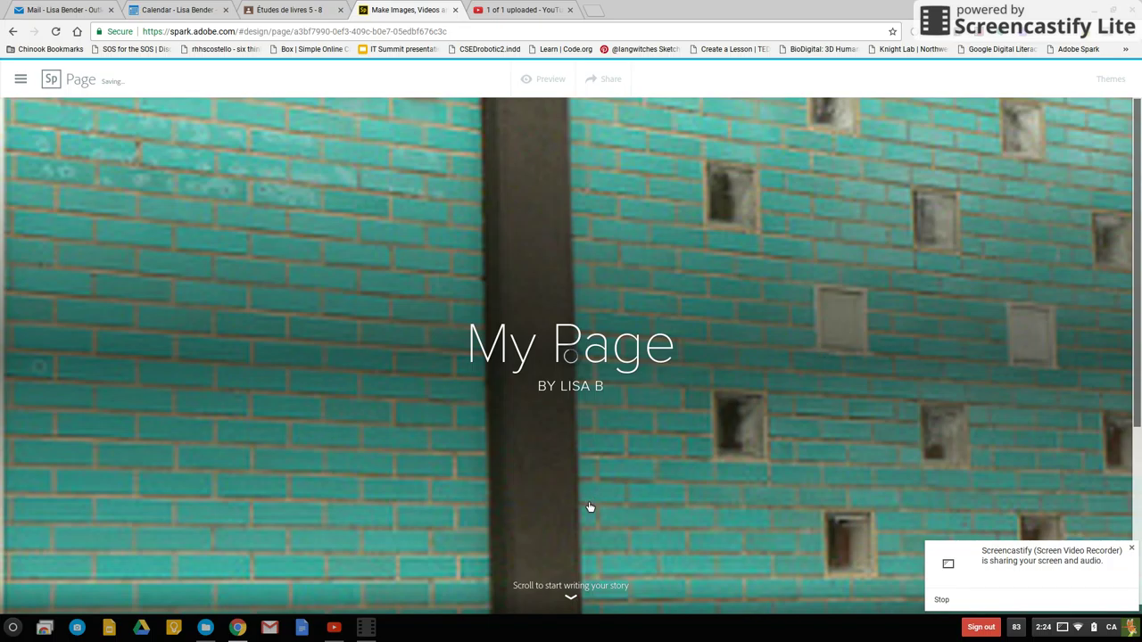
scroll(589, 507, down, 1)
scroll(588, 507, down, 1)
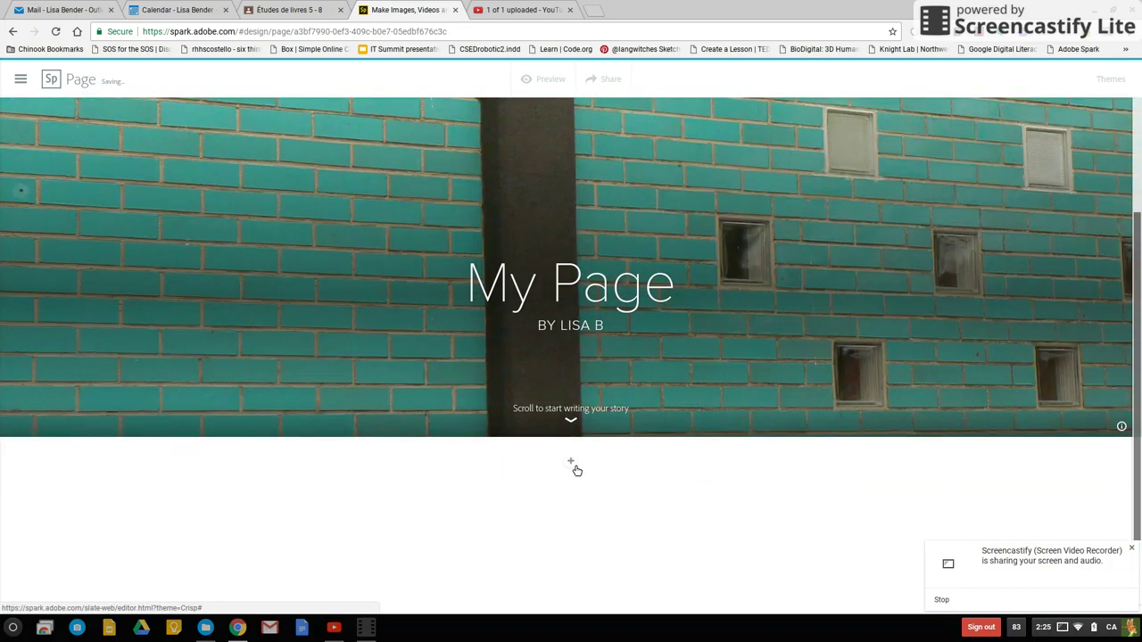
click(576, 470)
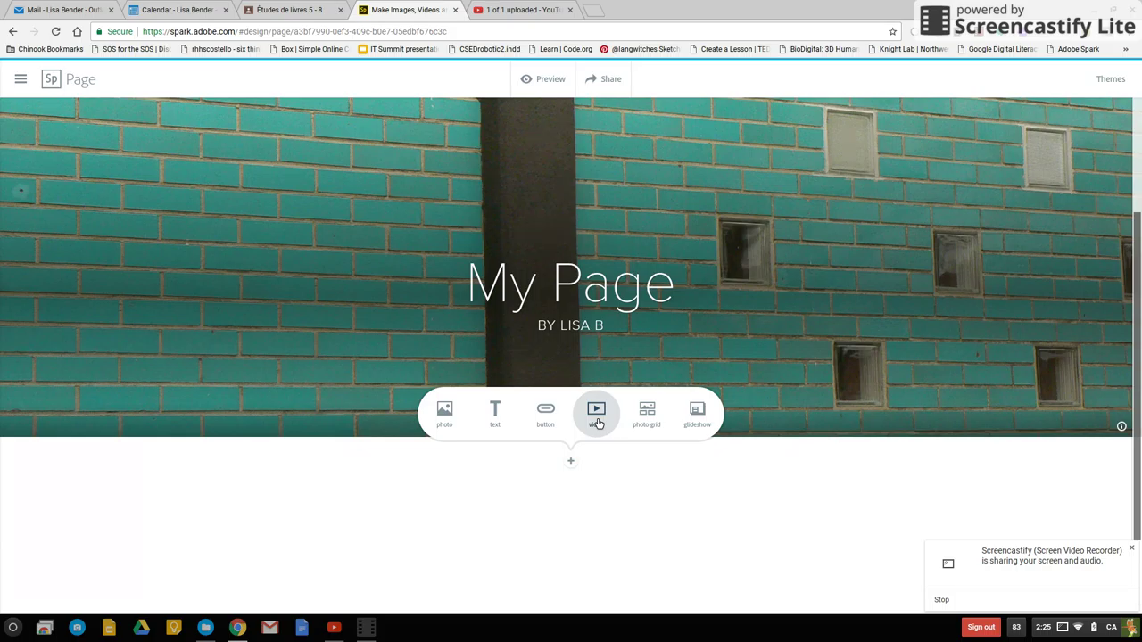
click(596, 413)
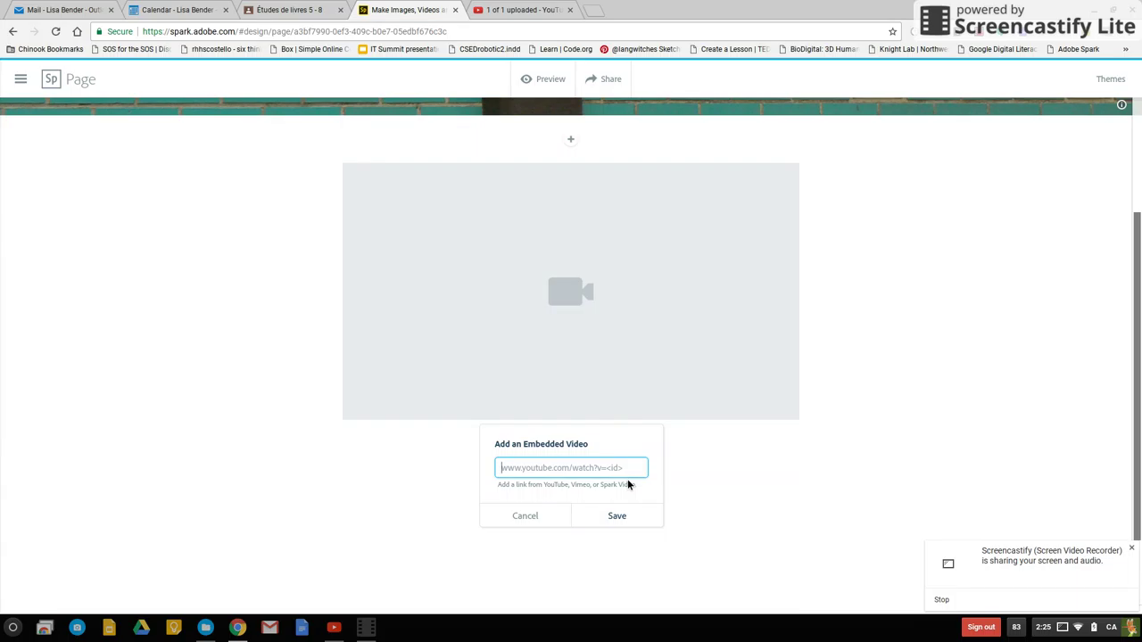
text(https://youtu.be/692ZNNNRPl4)
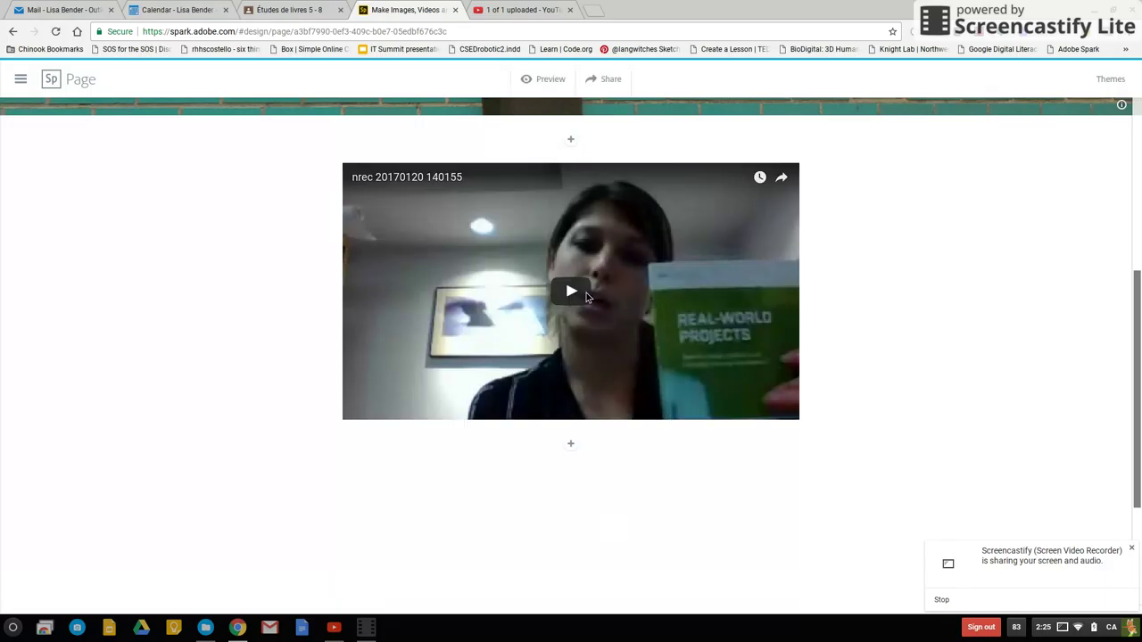
scroll(587, 291, up, 4)
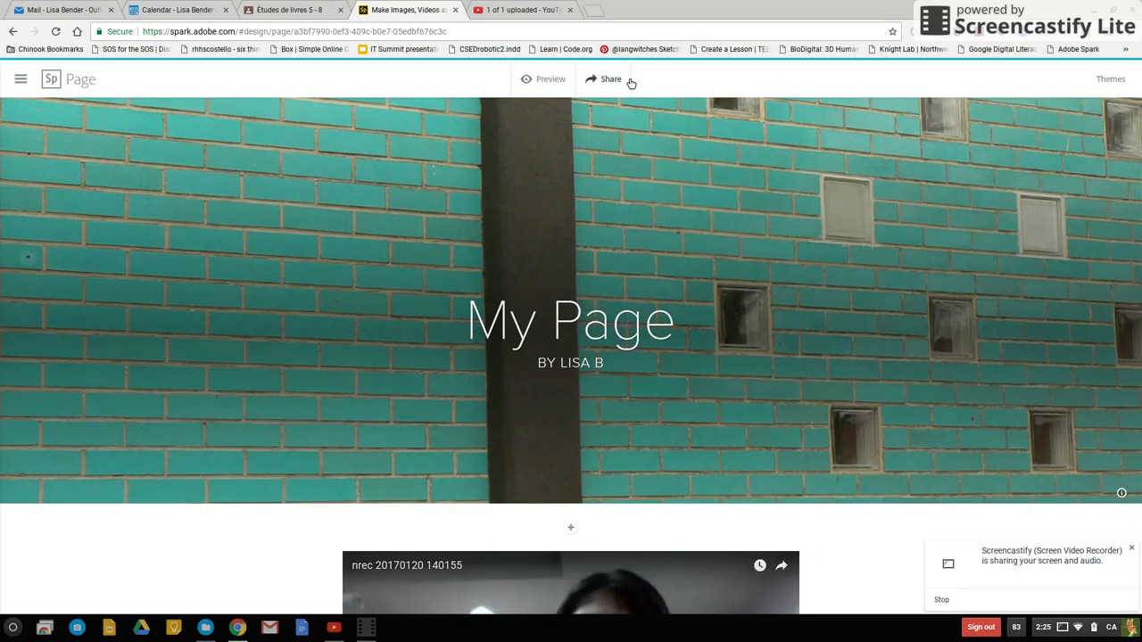
- In the share settings, set the story category to Education and shorten the author's surname
click(610, 79)
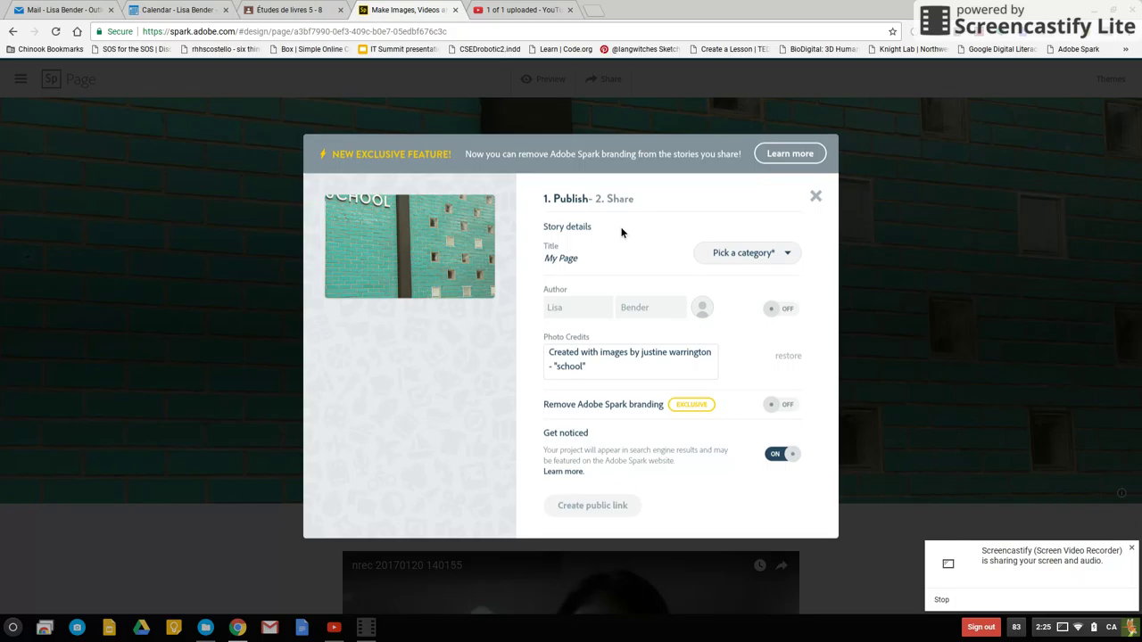
click(781, 257)
click(740, 317)
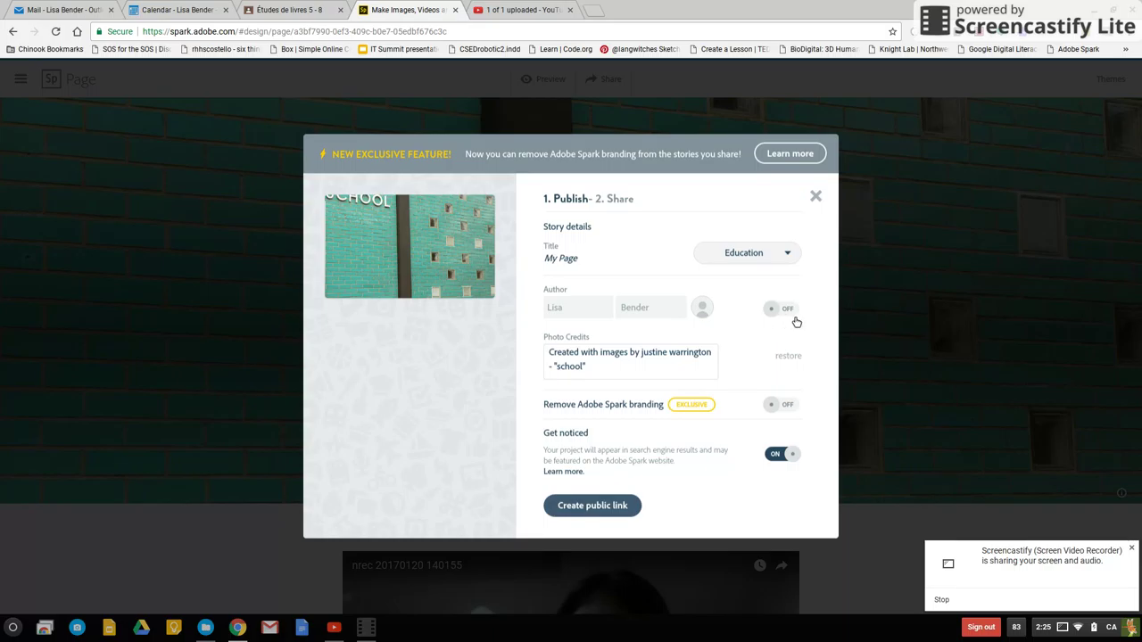
click(662, 308)
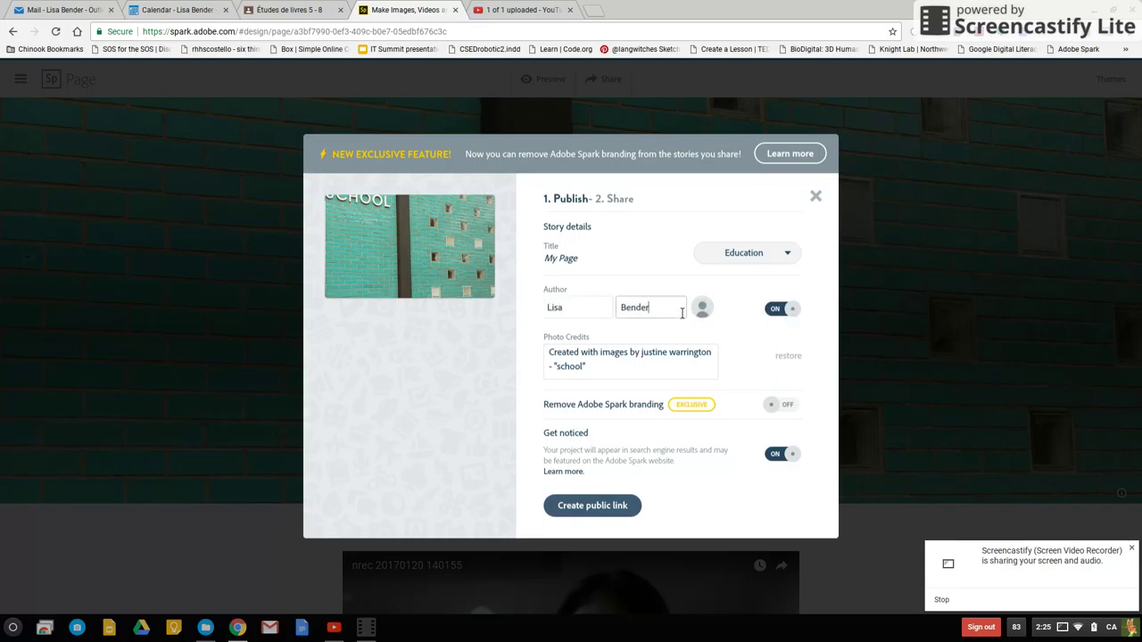
key(BackSpace)
key(BackSpace)
key(BackSpace)
key(BackSpace)
key(BackSpace)
- Turn off Get noticed, create the unlisted link, and choose to share it by email
click(776, 458)
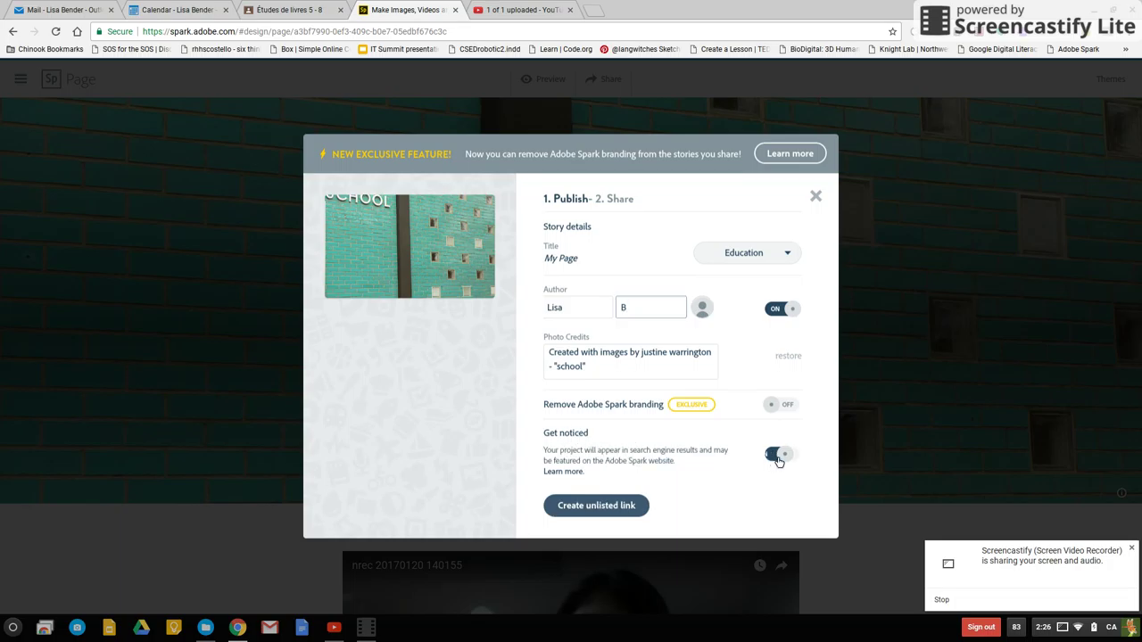
click(613, 505)
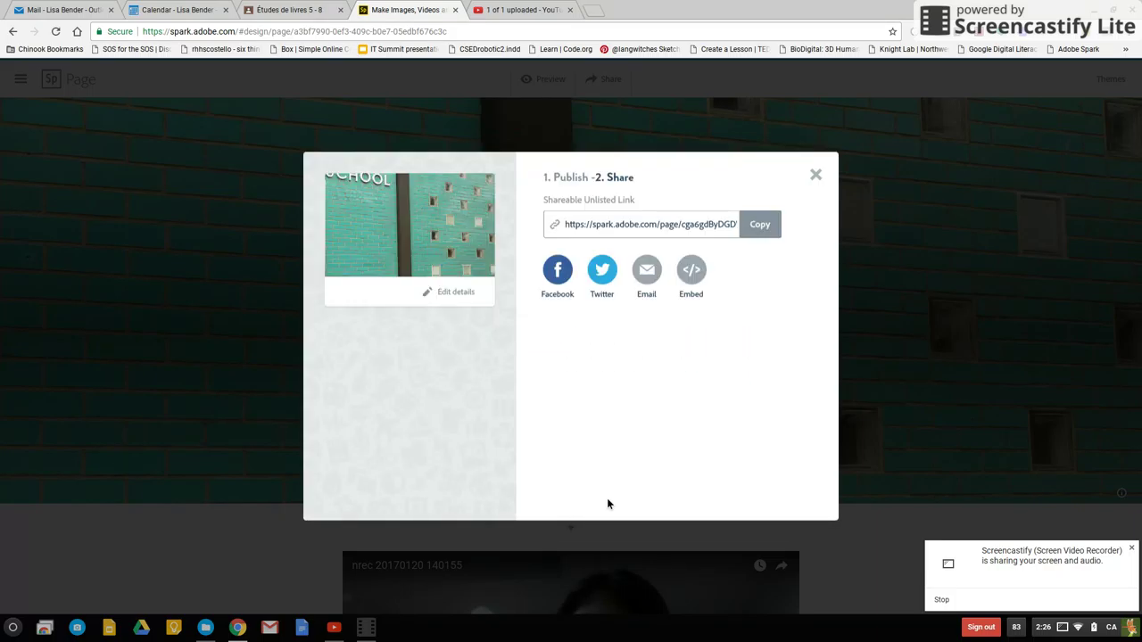
click(648, 281)
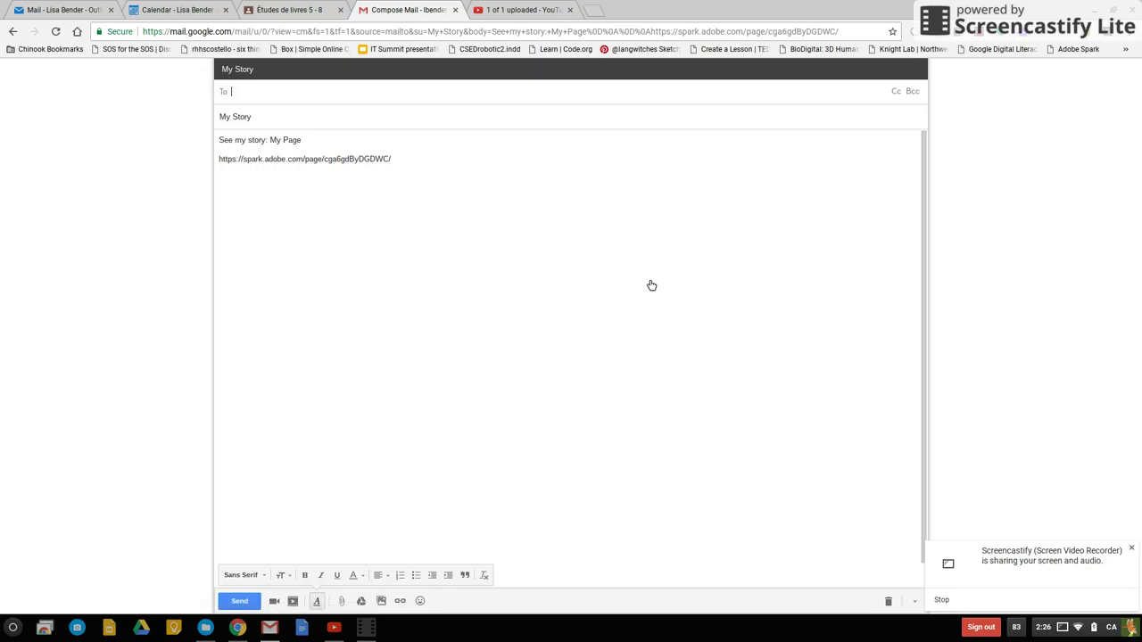
- Address the My Story email to the chosen contact from autocomplete and send it
text(chris)
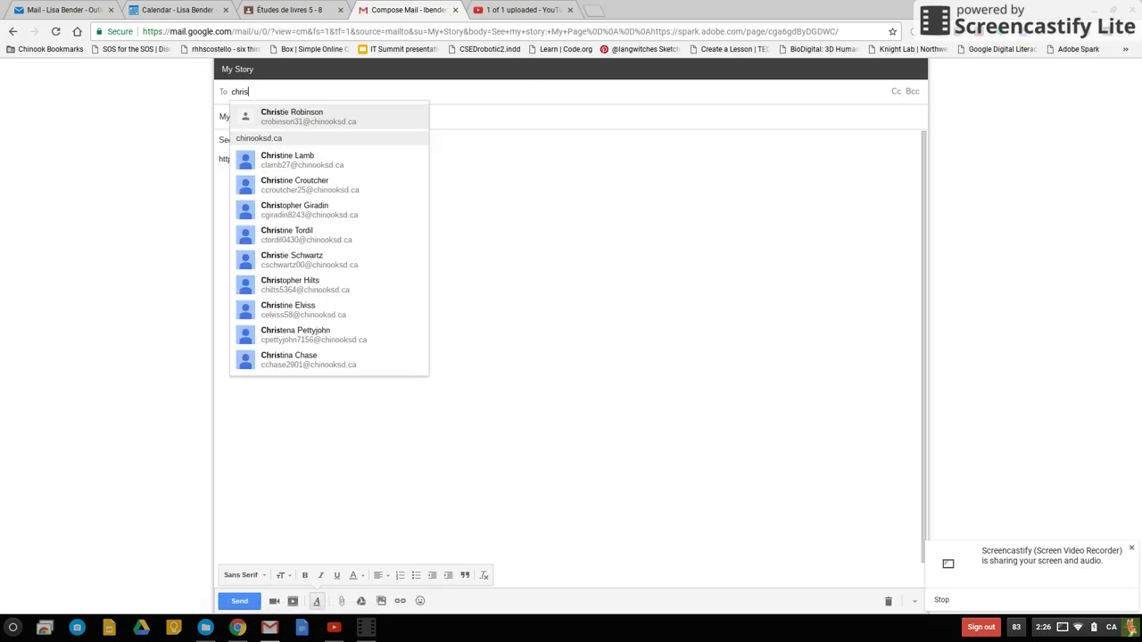
click(336, 121)
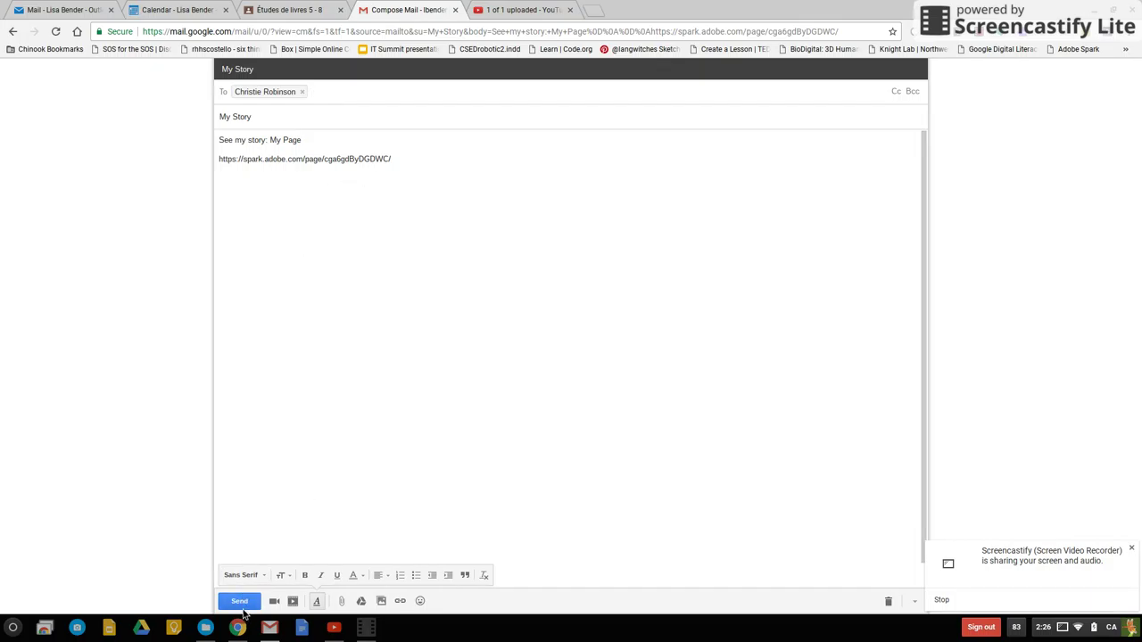
click(242, 600)
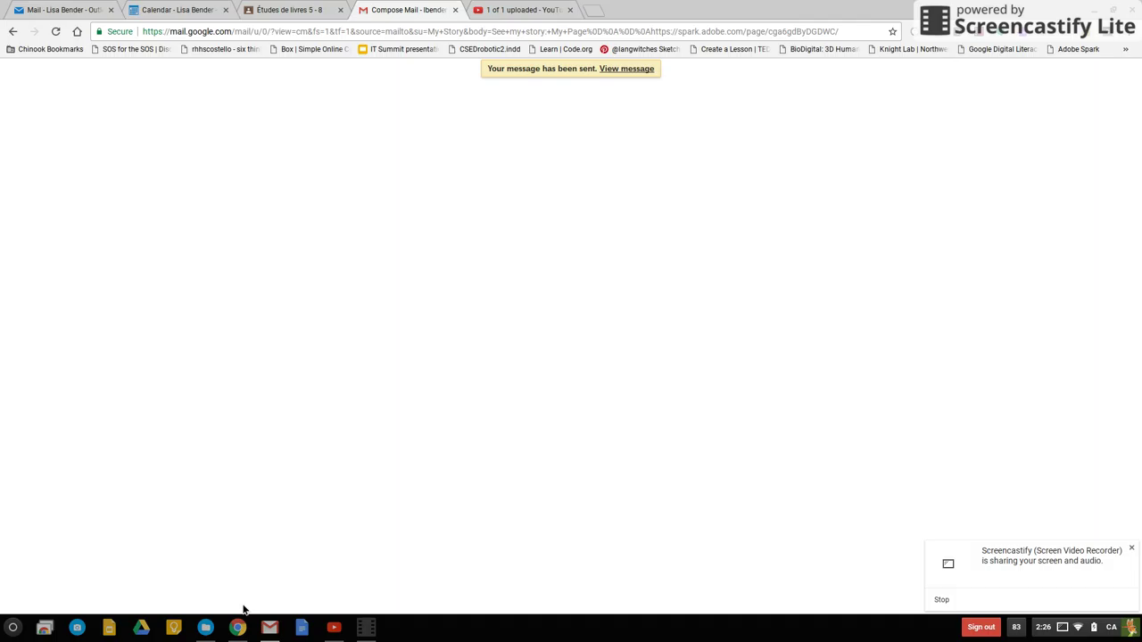